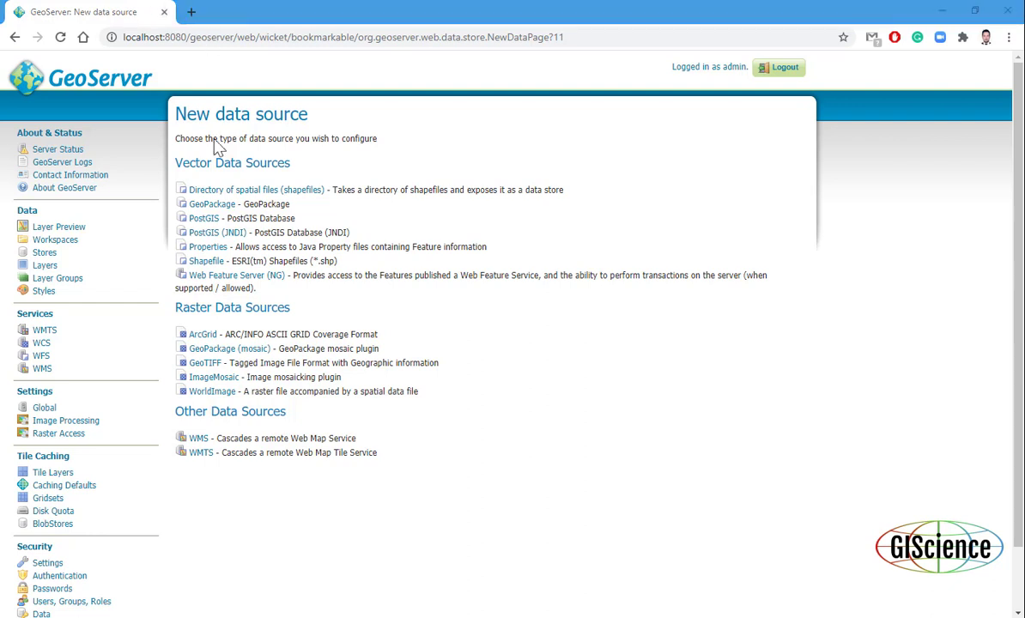
Start a new PostGIS vector data source and name it Bamiyan_data.
{"action": "left_click", "coordinate": [205, 220]}
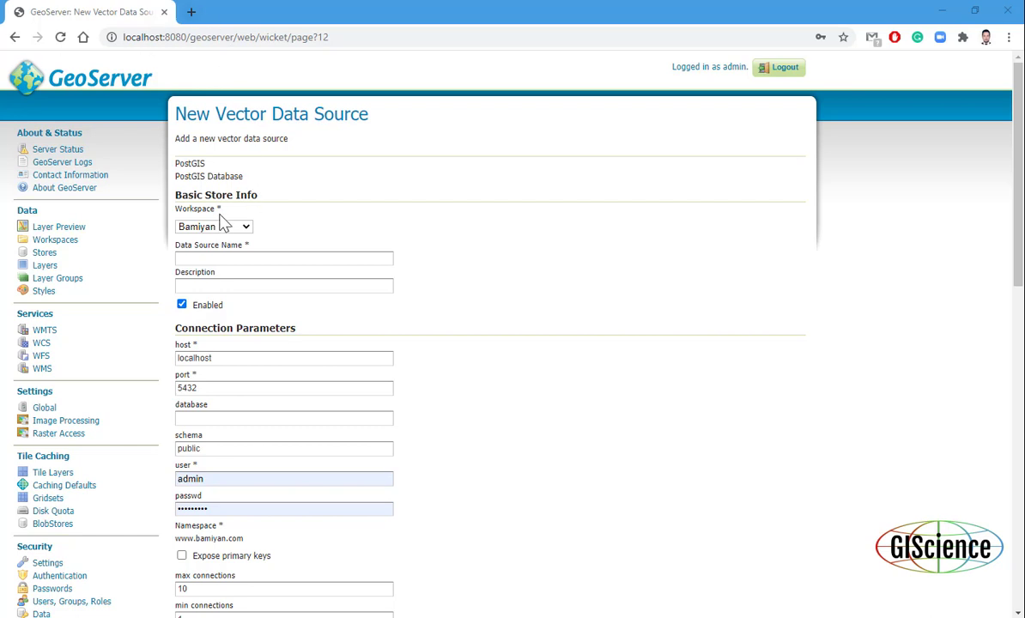
{"action": "left_click", "coordinate": [239, 261]}
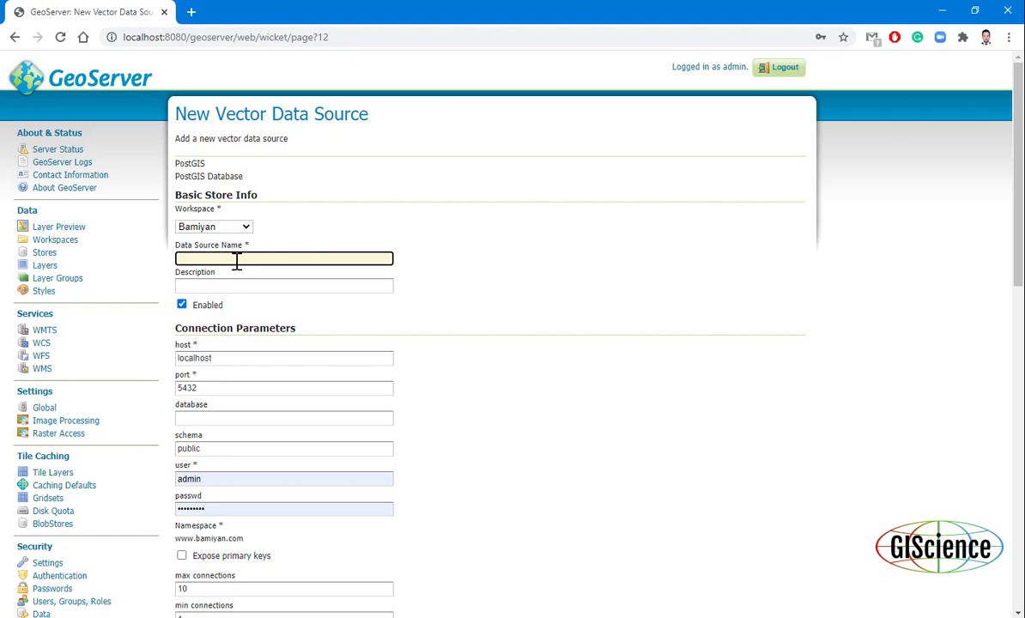
{"action": "type", "text": "Bamiyan"}
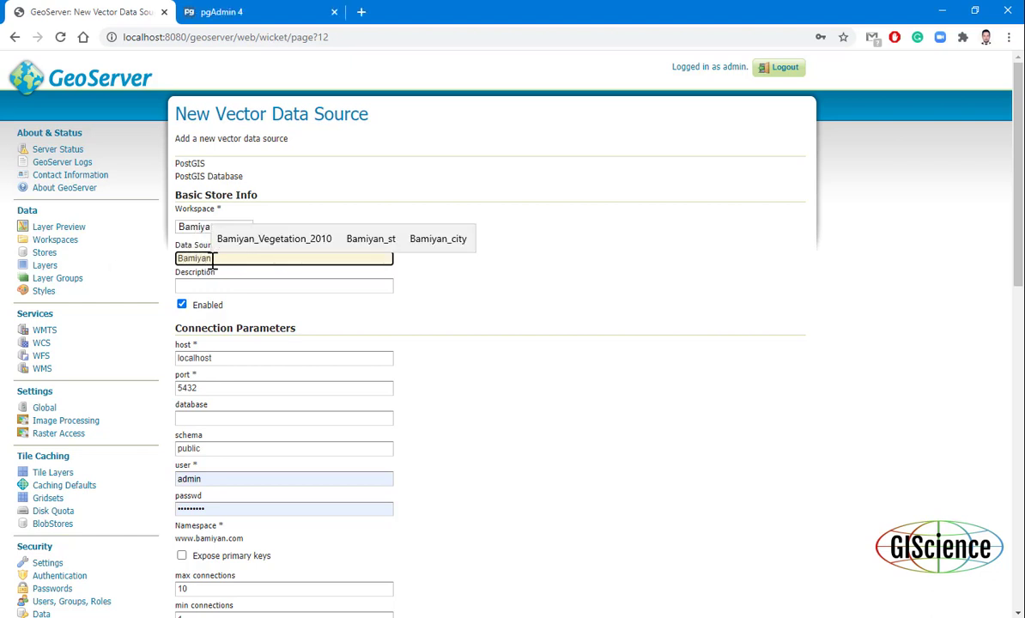
{"action": "type", "text": "_data"}
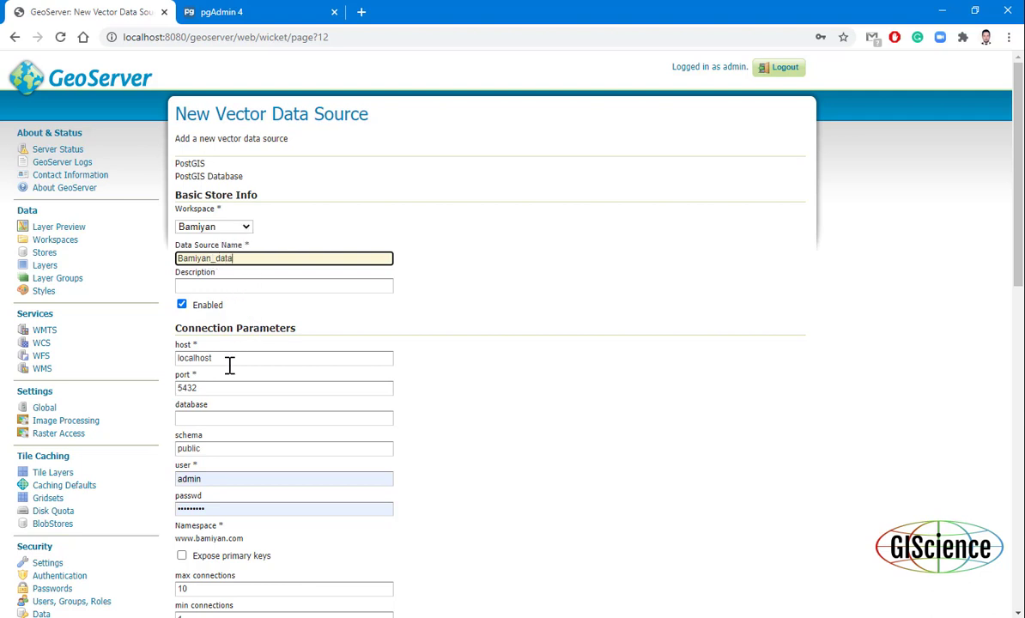
Set the store's connection database to Bamiyan_data.
{"action": "scroll", "coordinate": [236, 369], "scroll_direction": "down", "scroll_amount": 2}
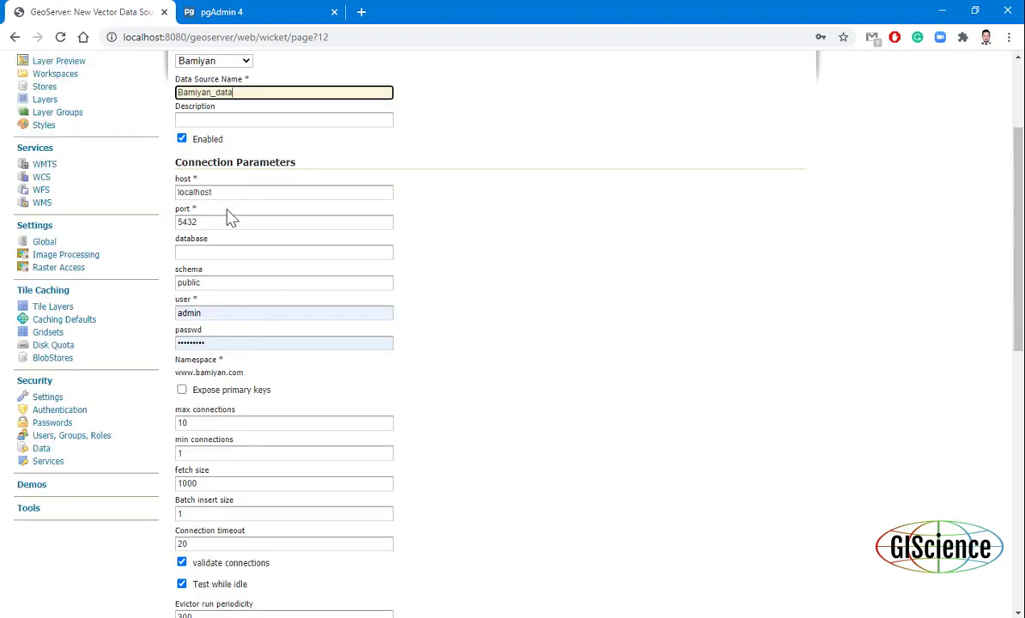
{"action": "left_click", "coordinate": [221, 256]}
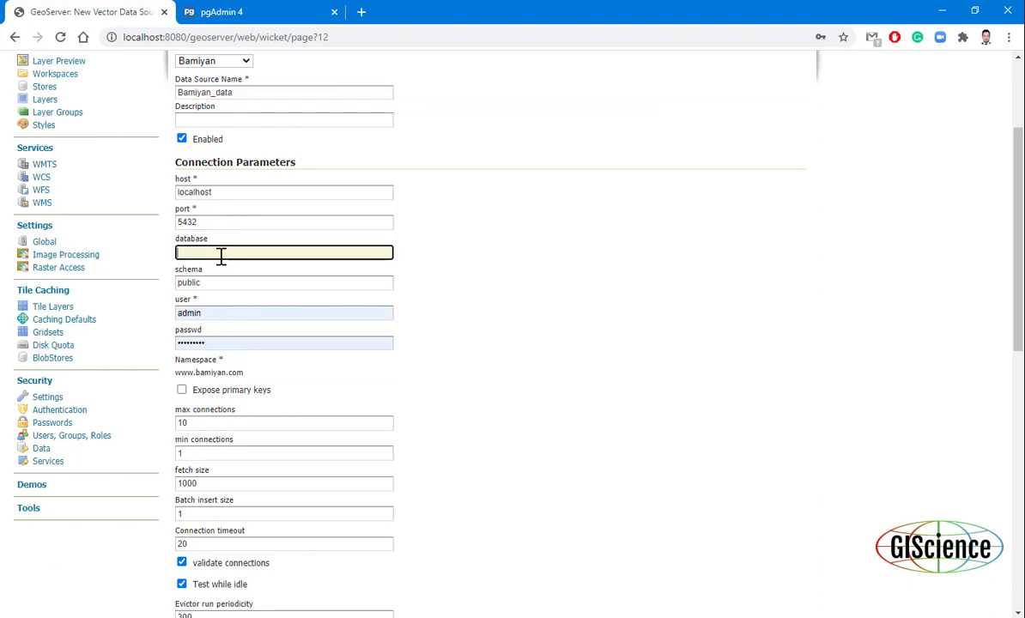
{"action": "left_click_drag", "start_coordinate": [243, 92], "coordinate": [184, 97]}
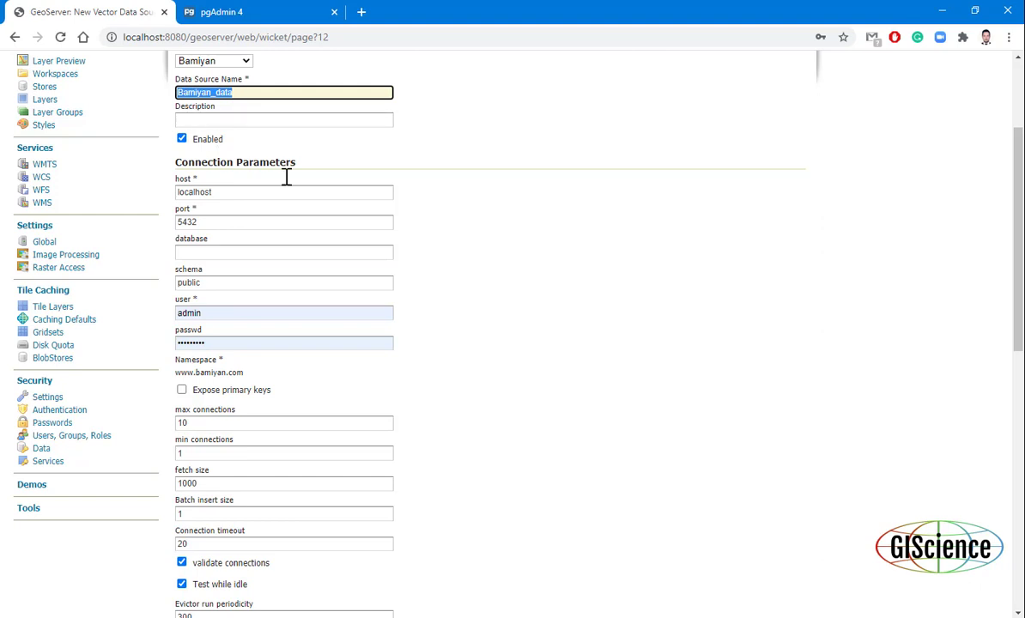
{"action": "left_click", "coordinate": [234, 254]}
{"action": "type", "text": "Bamiyan_data"}
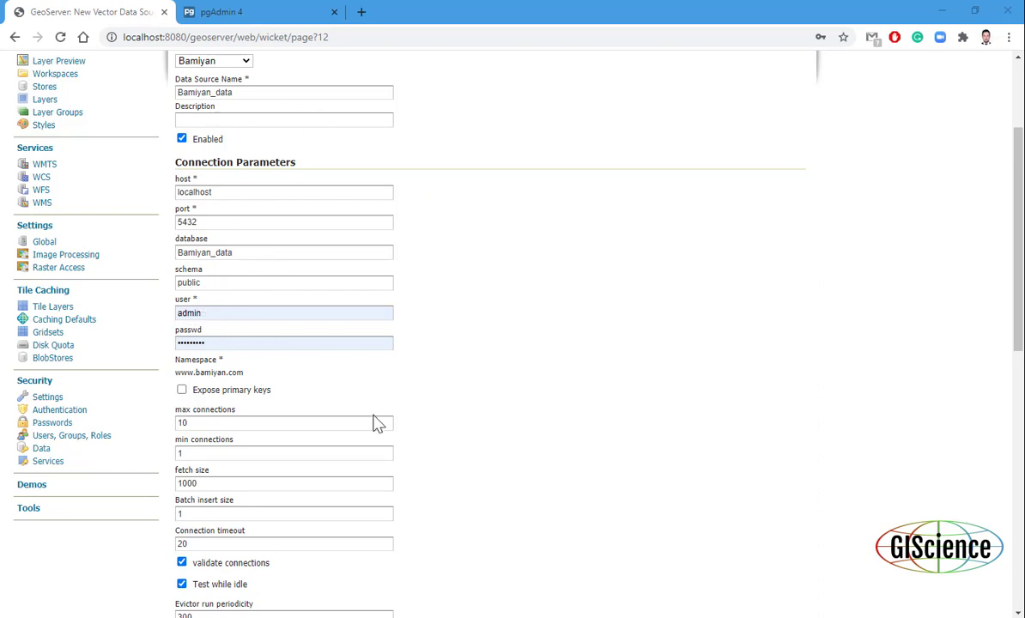
Replace the connection user with postgres and fill the password field from its saved login.
{"action": "double_click", "coordinate": [206, 314]}
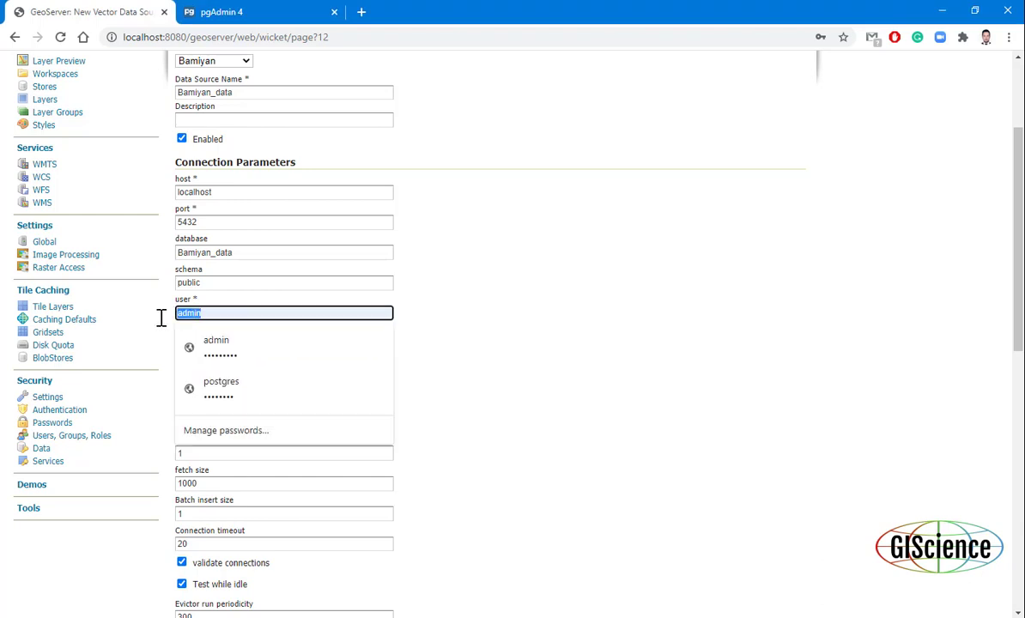
{"action": "key", "text": "BackSpace"}
{"action": "type", "text": "post"}
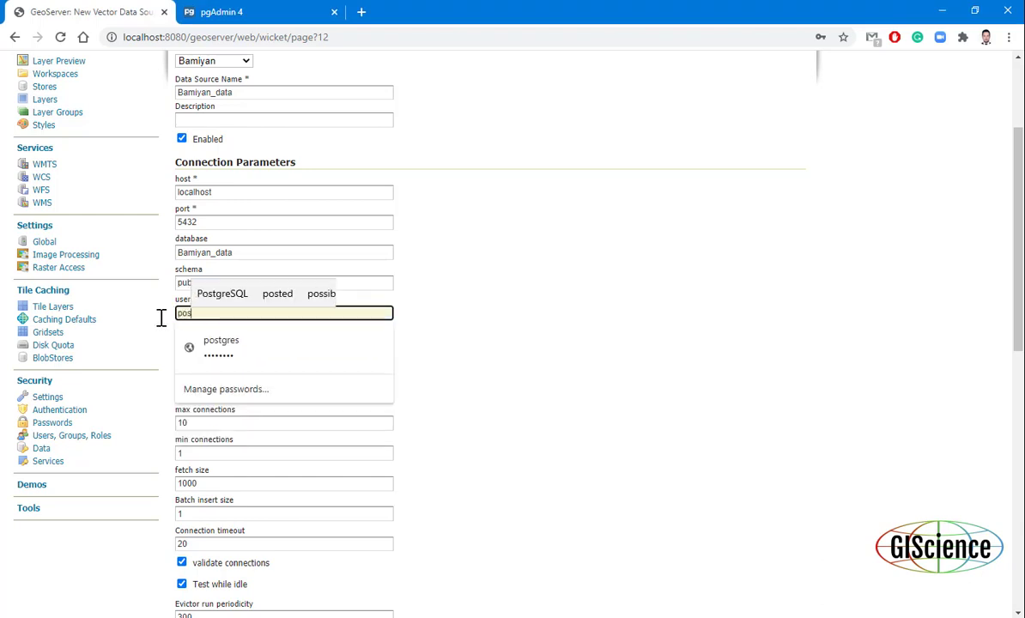
{"action": "left_click", "coordinate": [219, 353]}
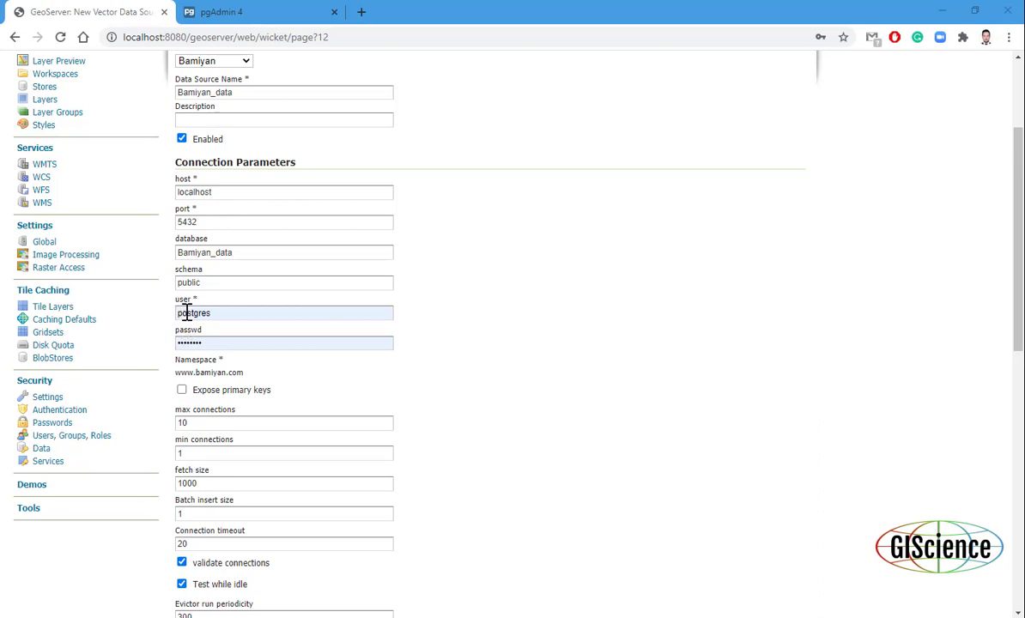
Check the database name in pgAdmin and try to save the new PostGIS store in GeoServer.
{"action": "left_click", "coordinate": [225, 15]}
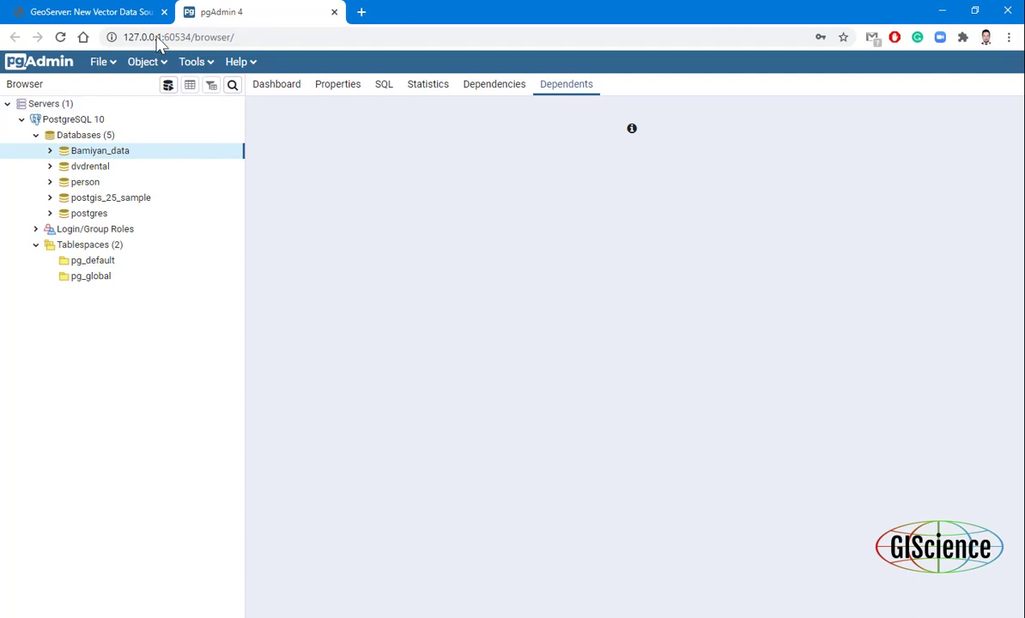
{"action": "left_click", "coordinate": [115, 15]}
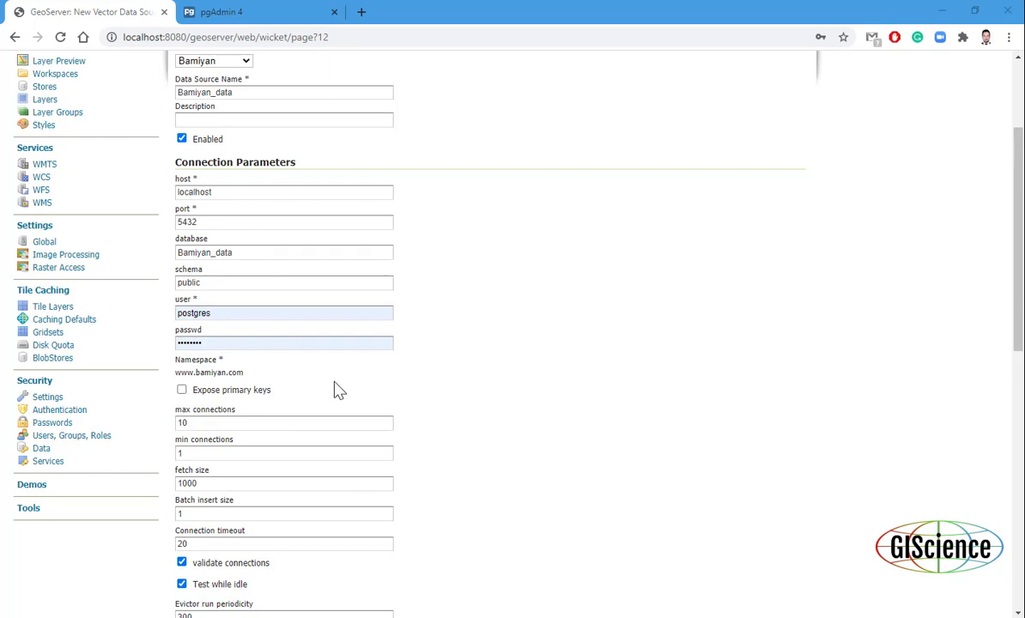
{"action": "scroll", "coordinate": [335, 378], "scroll_direction": "down", "scroll_amount": 3}
{"action": "scroll", "coordinate": [302, 275], "scroll_direction": "down", "scroll_amount": 3}
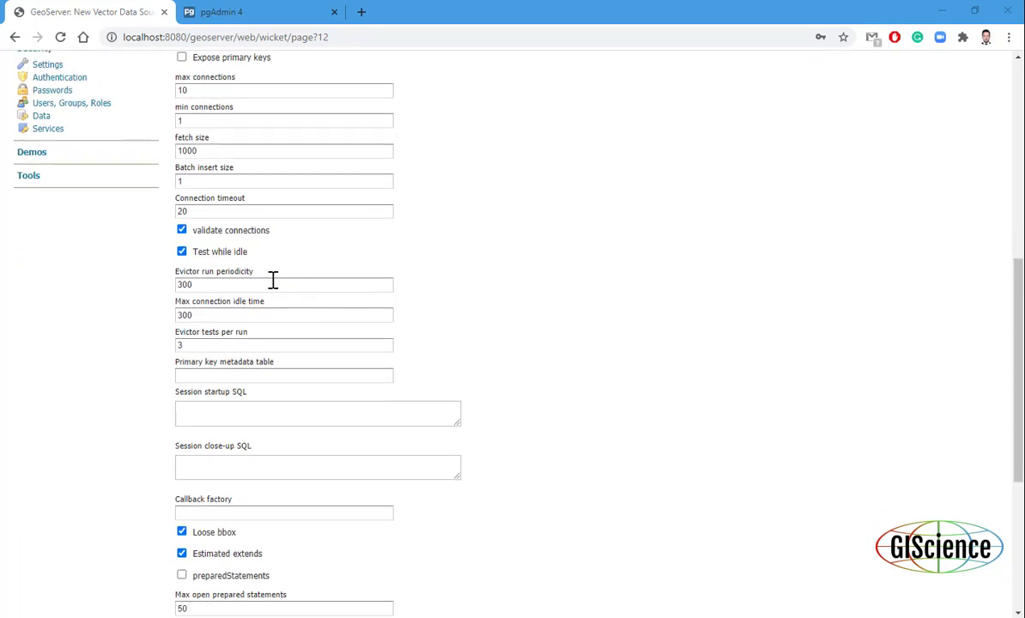
{"action": "scroll", "coordinate": [288, 293], "scroll_direction": "down", "scroll_amount": 3}
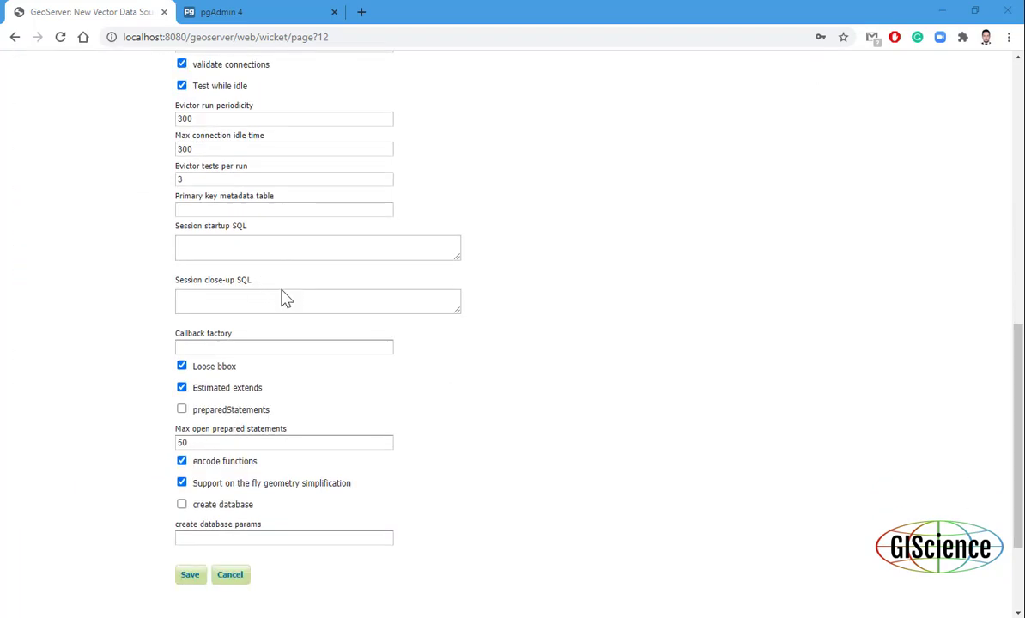
{"action": "left_click", "coordinate": [193, 582]}
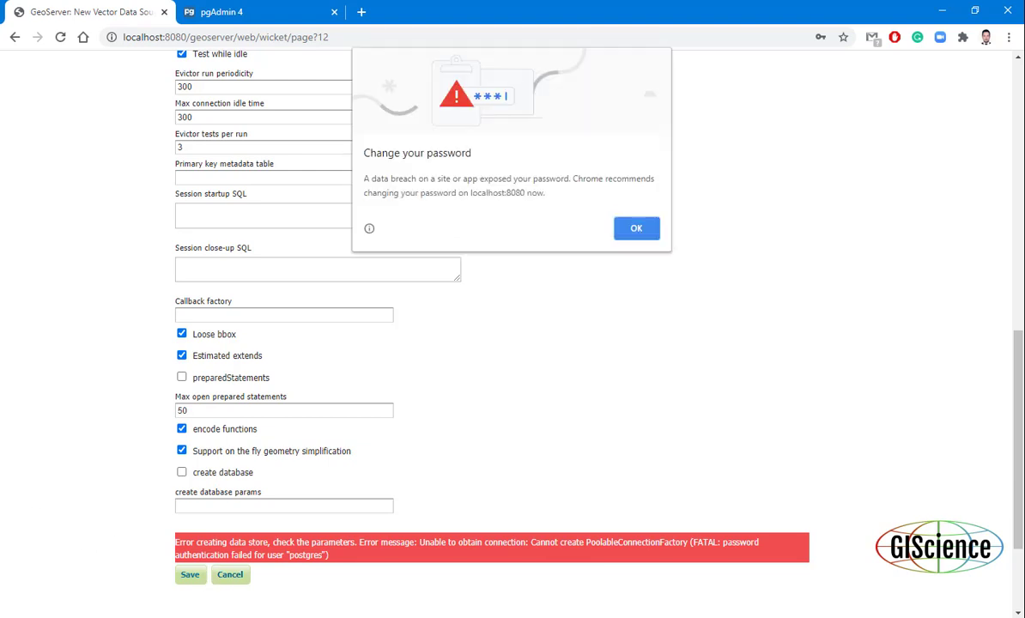
Dismiss the browser's password warning and enter a different database password for the postgres user.
{"action": "left_click", "coordinate": [636, 228]}
{"action": "scroll", "coordinate": [430, 257], "scroll_direction": "up", "scroll_amount": 4}
{"action": "left_click_drag", "start_coordinate": [224, 142], "coordinate": [142, 149]}
{"action": "key", "text": "BackSpace"}
{"action": "type", "text": "p"}
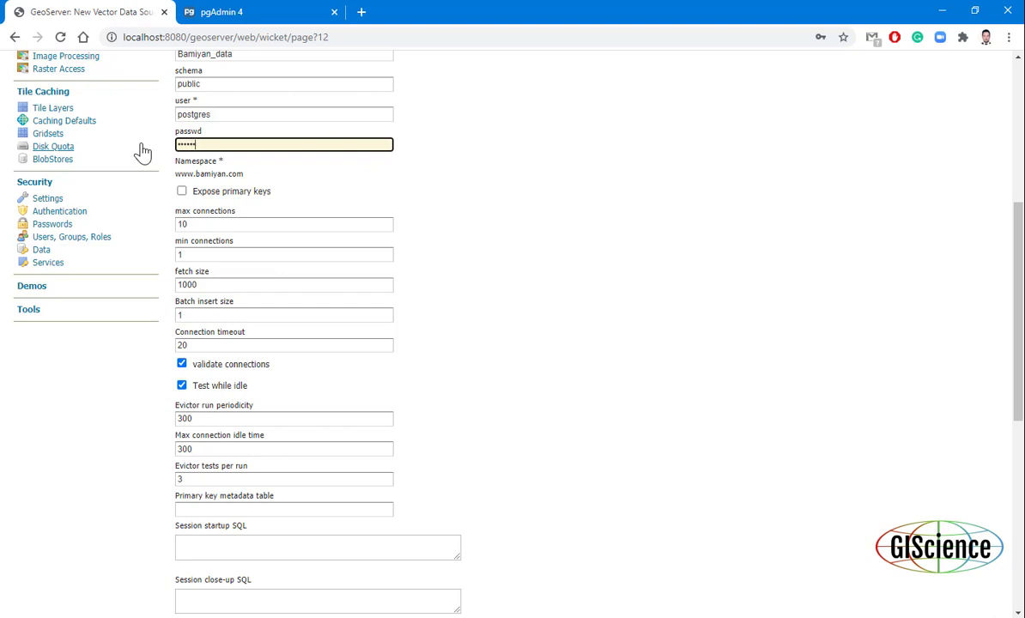
Save the PostGIS data store and update the browser's stored password for the postgres user.
{"action": "scroll", "coordinate": [327, 209], "scroll_direction": "down", "scroll_amount": 6}
{"action": "left_click", "coordinate": [192, 426]}
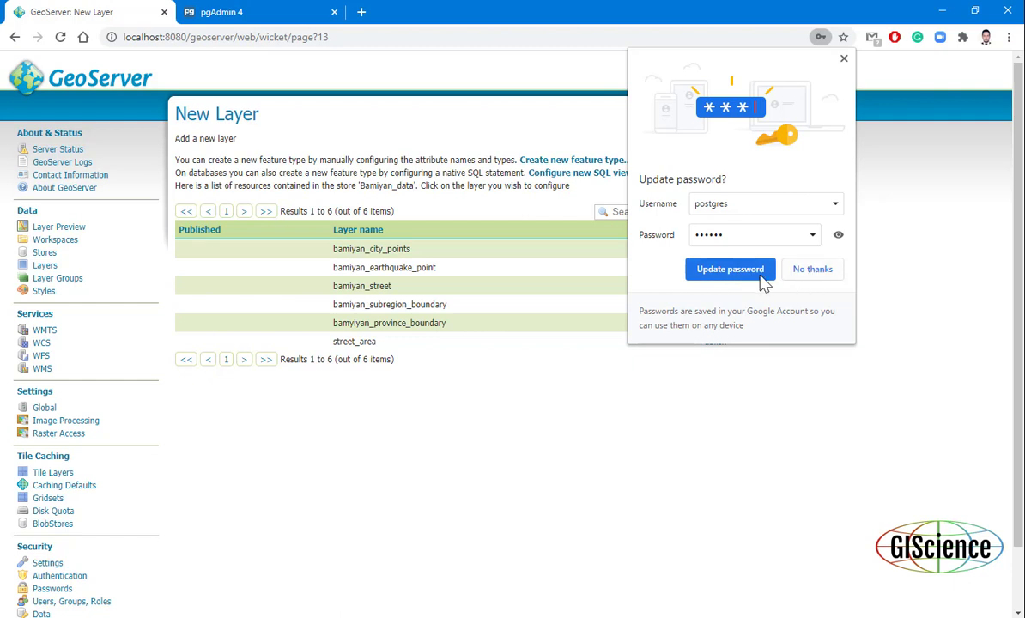
{"action": "left_click", "coordinate": [735, 273]}
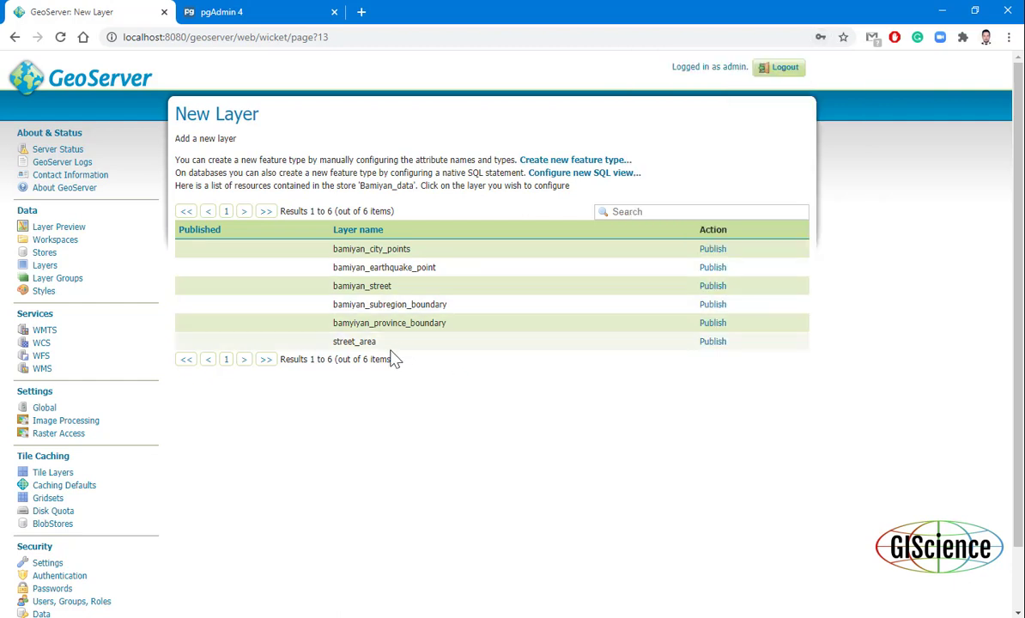
Switch to pgAdmin and list the tables in the public schema of the Bamiyan_data database.
{"action": "left_click", "coordinate": [269, 13]}
{"action": "left_click", "coordinate": [49, 151]}
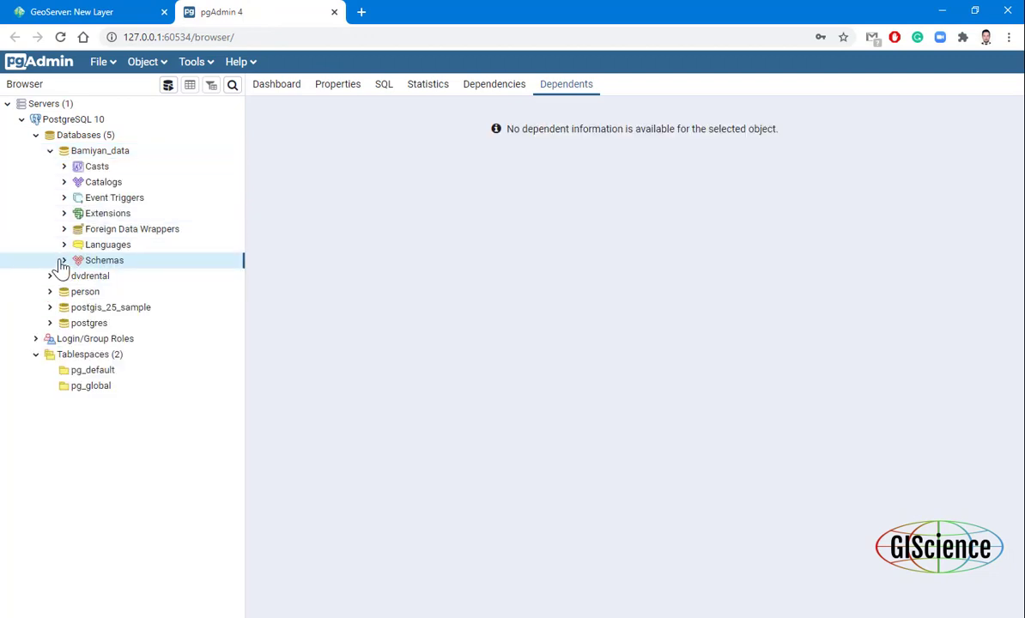
{"action": "left_click", "coordinate": [64, 260]}
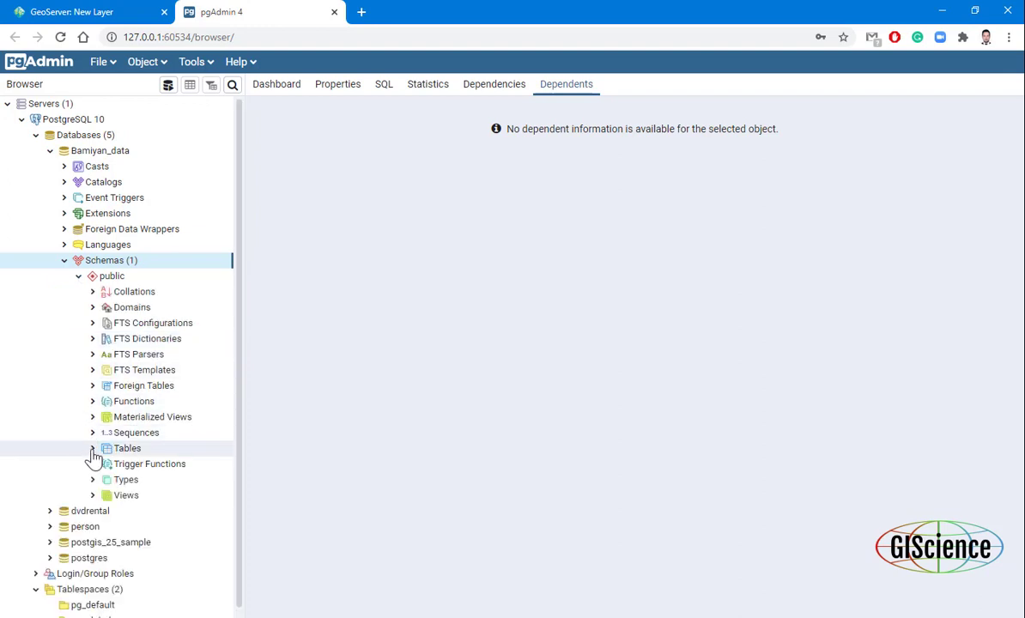
{"action": "left_click", "coordinate": [113, 450]}
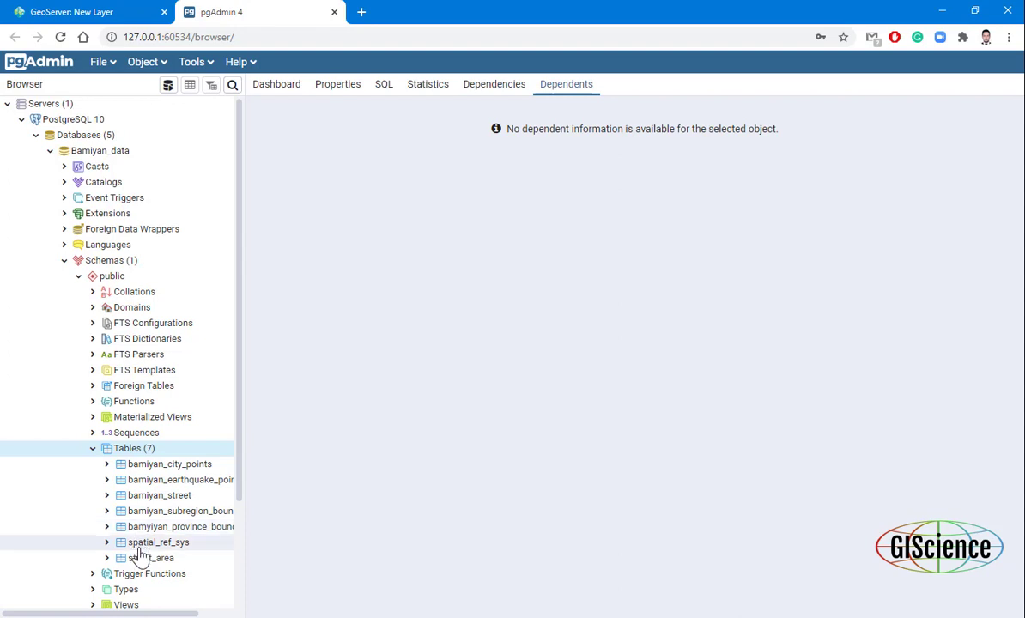
Compare the layers available for publishing in GeoServer with the database tables in pgAdmin.
{"action": "left_click", "coordinate": [142, 14]}
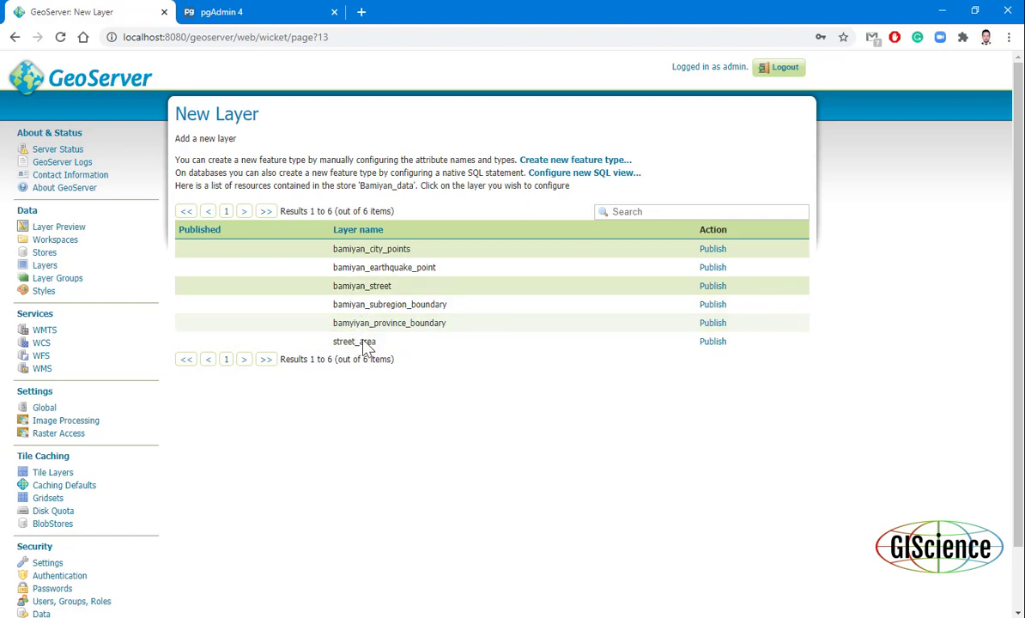
{"action": "left_click", "coordinate": [273, 21]}
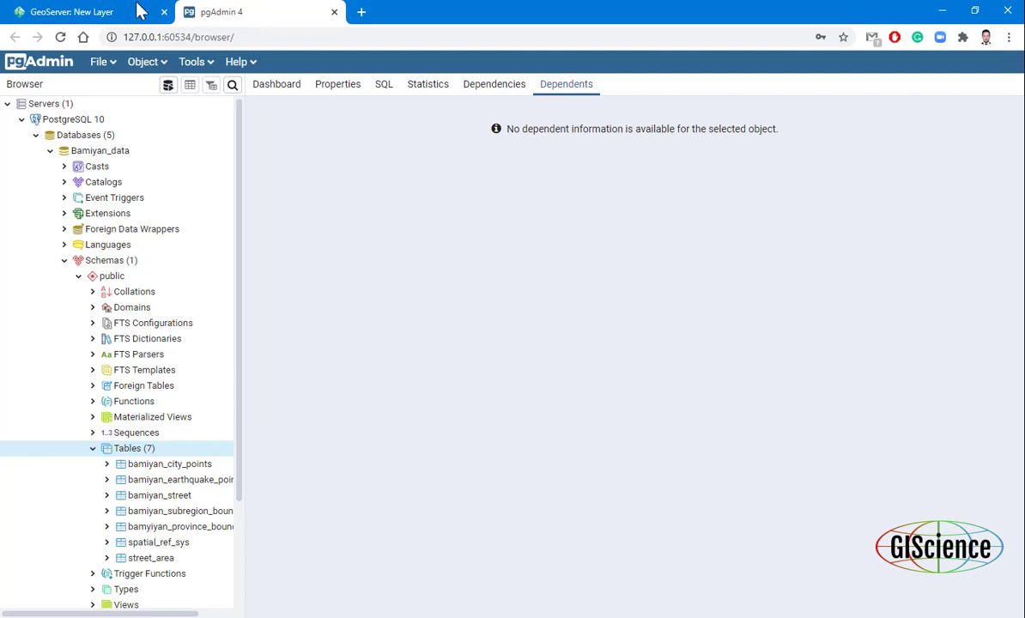
{"action": "left_click", "coordinate": [112, 13]}
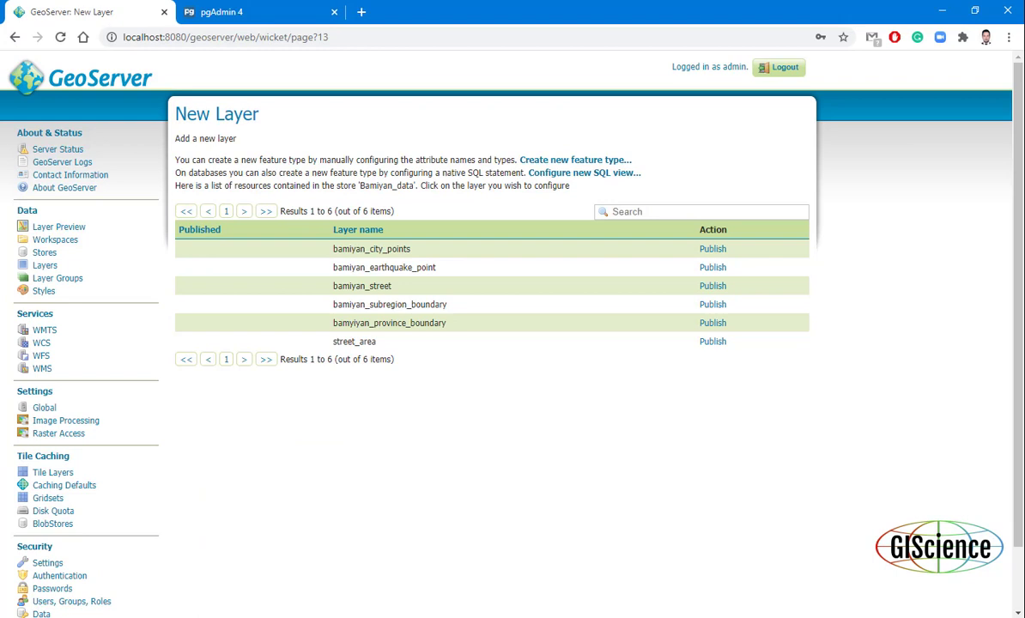
{"action": "left_click", "coordinate": [239, 12]}
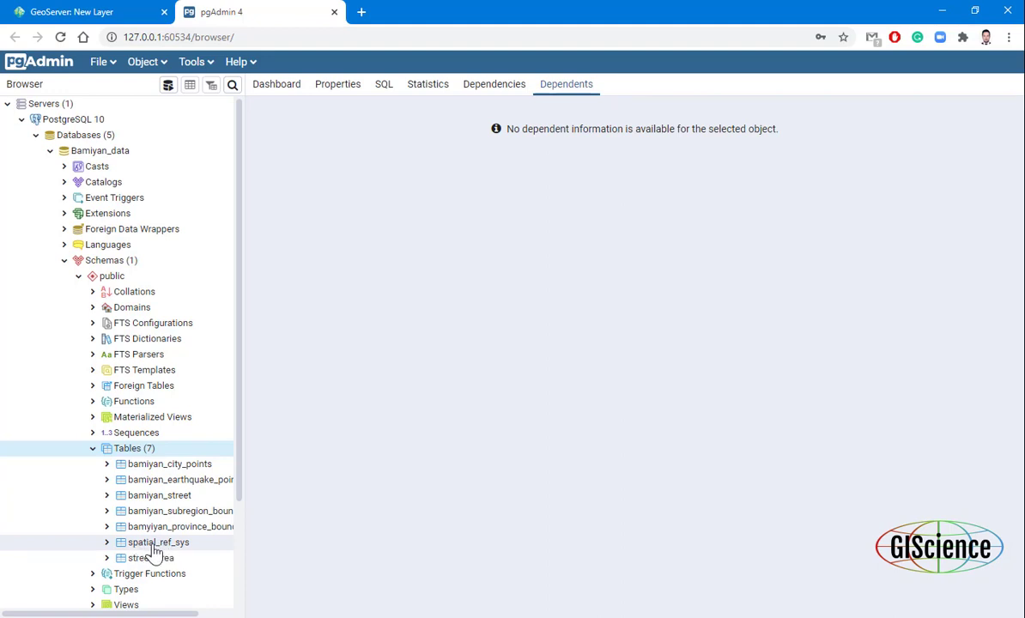
{"action": "left_click", "coordinate": [135, 11]}
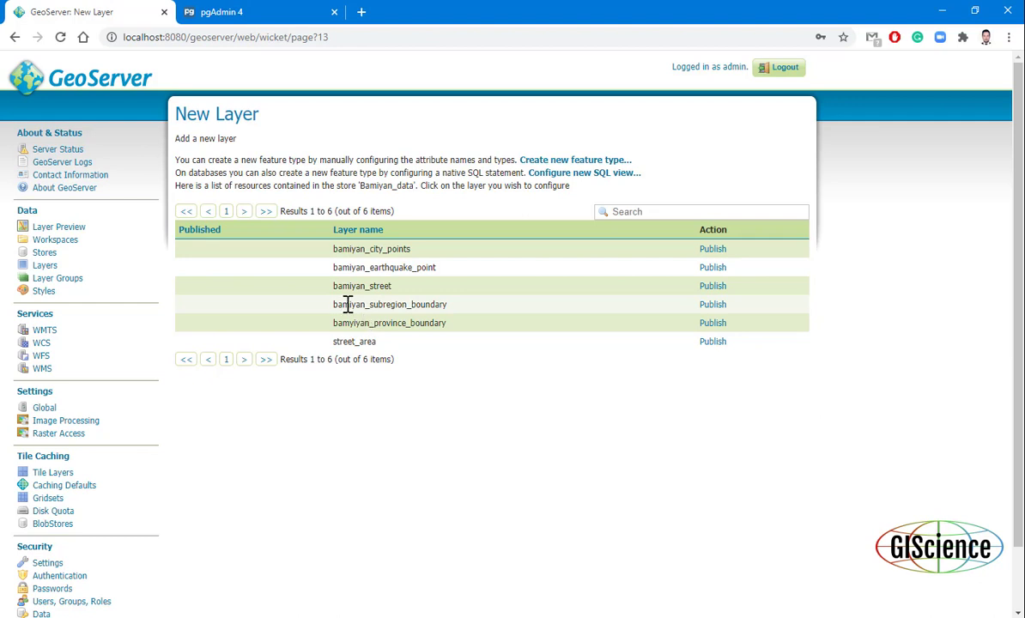
View the publishing configuration of bamiyan_city_points, go back and examine GeoServer's list of styles.
{"action": "left_click", "coordinate": [712, 250]}
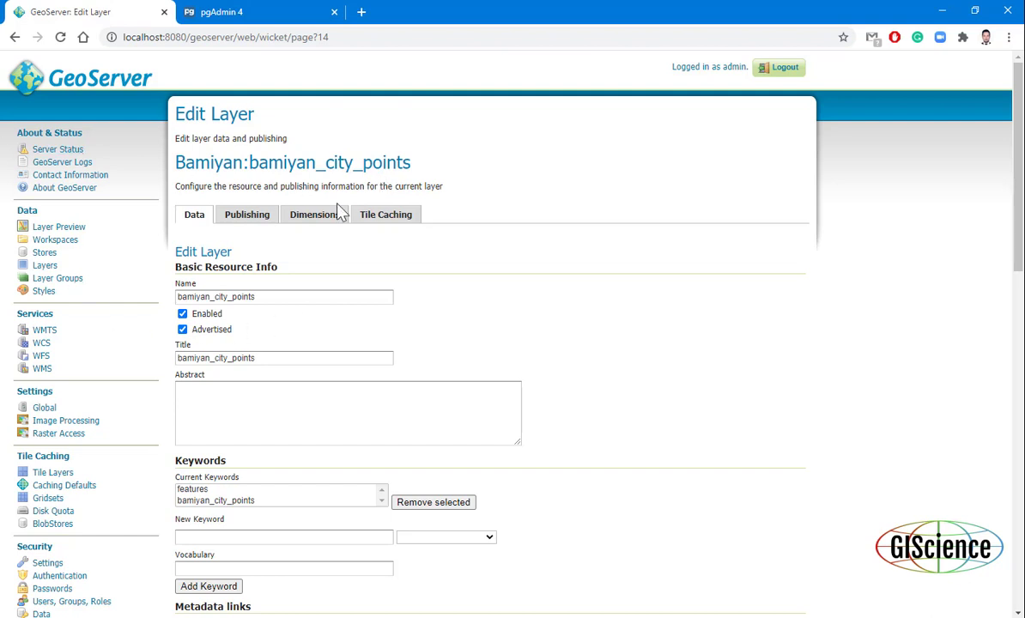
{"action": "left_click", "coordinate": [17, 39]}
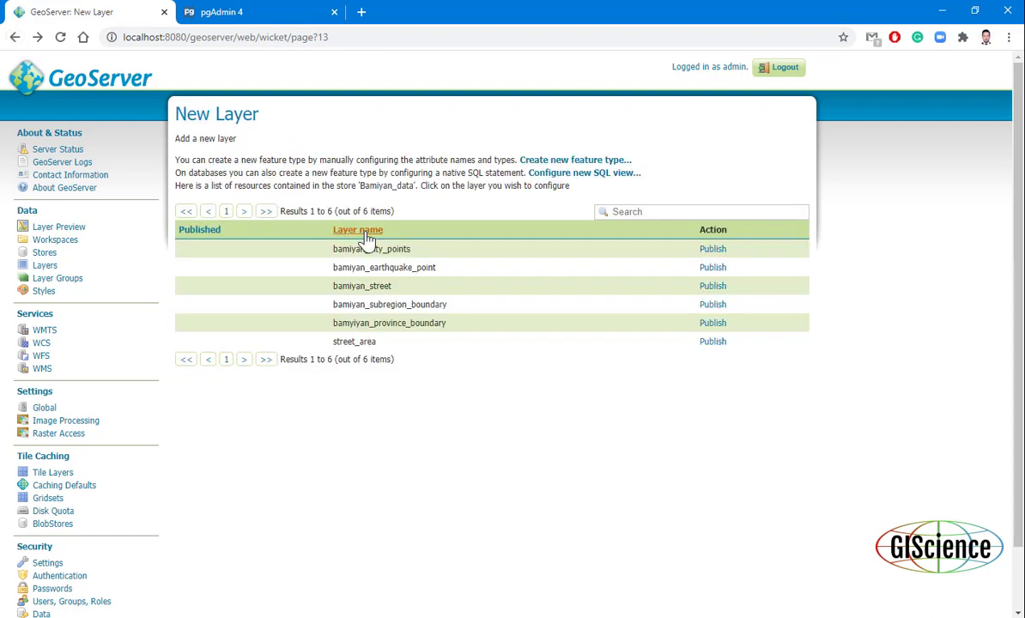
{"action": "left_click", "coordinate": [44, 293]}
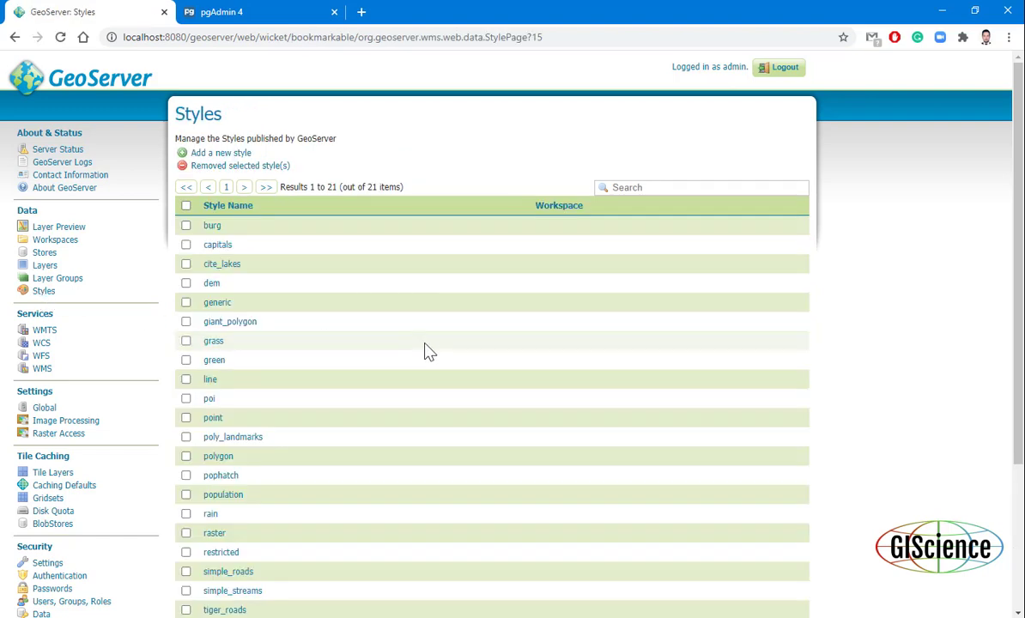
{"action": "scroll", "coordinate": [428, 350], "scroll_direction": "down", "scroll_amount": 4}
{"action": "scroll", "coordinate": [430, 349], "scroll_direction": "up", "scroll_amount": 4}
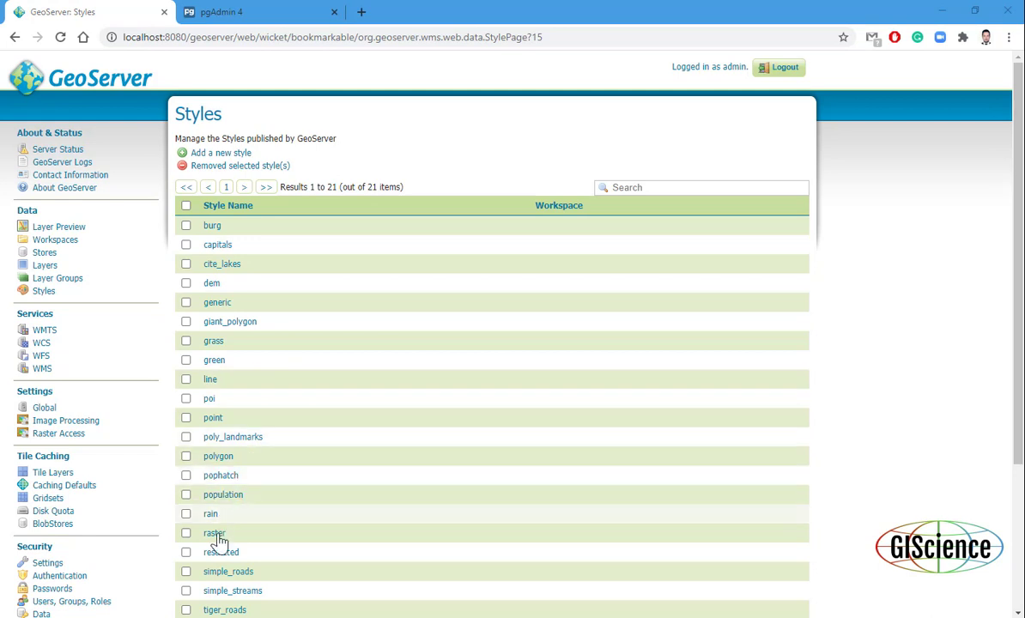
{"action": "scroll", "coordinate": [223, 533], "scroll_direction": "down", "scroll_amount": 2}
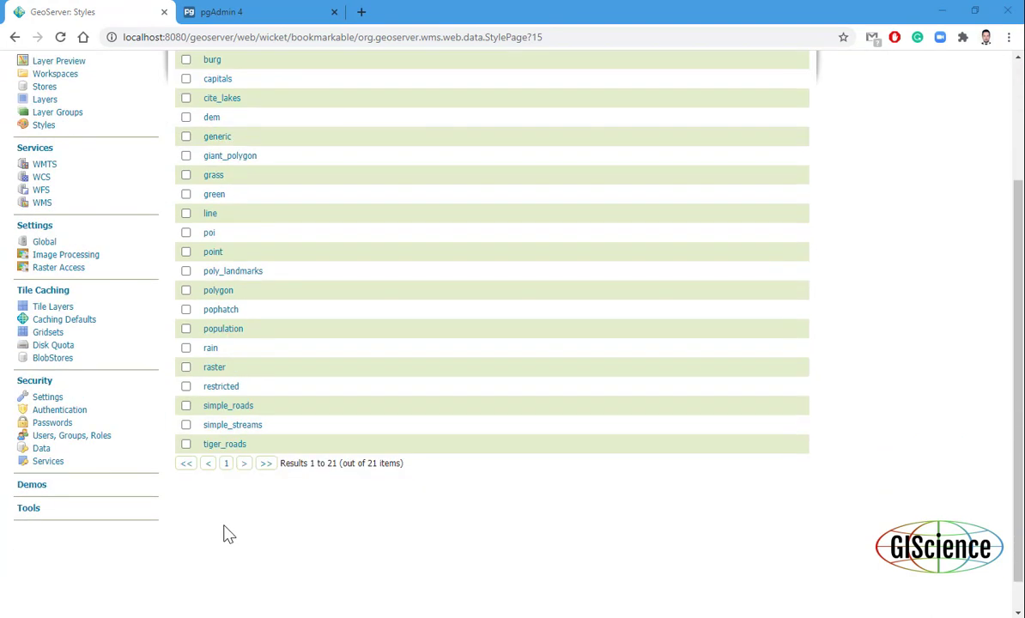
Copy the entire SLD code of the existing point style and return to the list of styles.
{"action": "left_click", "coordinate": [213, 252]}
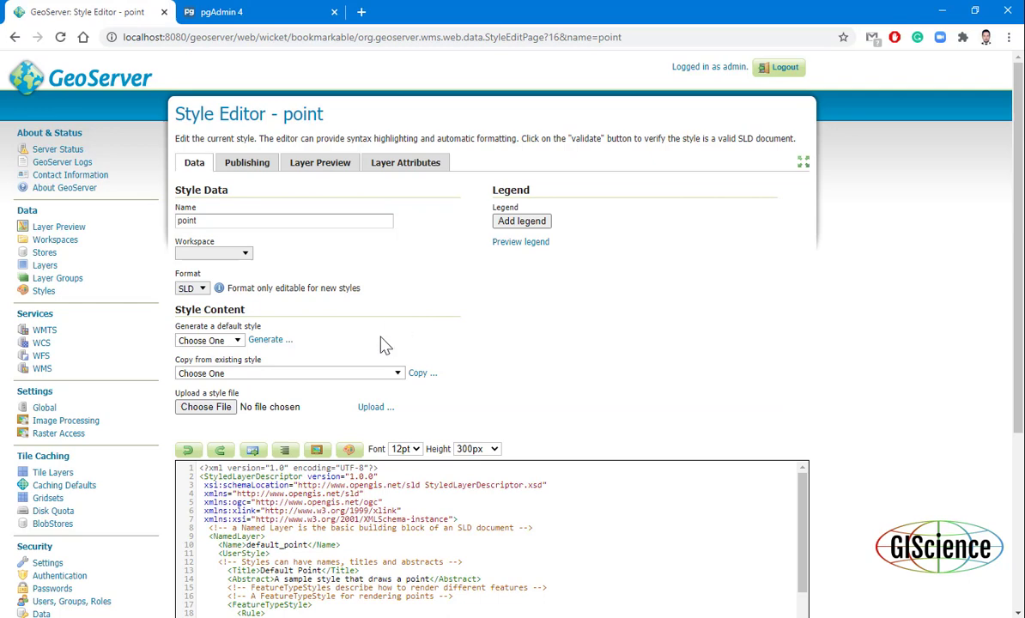
{"action": "scroll", "coordinate": [385, 343], "scroll_direction": "down", "scroll_amount": 3}
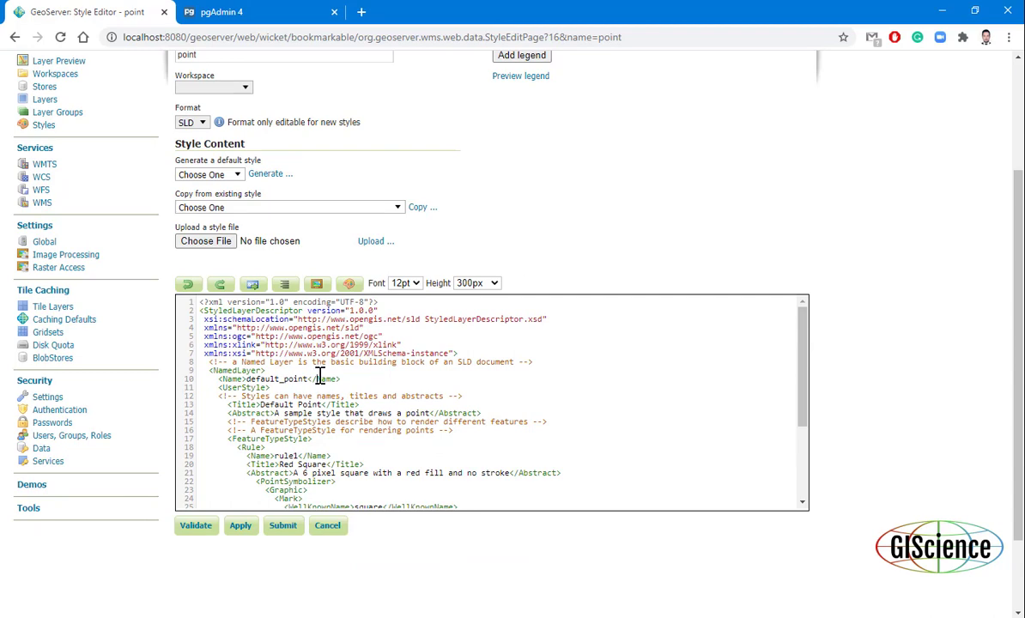
{"action": "key", "text": "ctrl+a"}
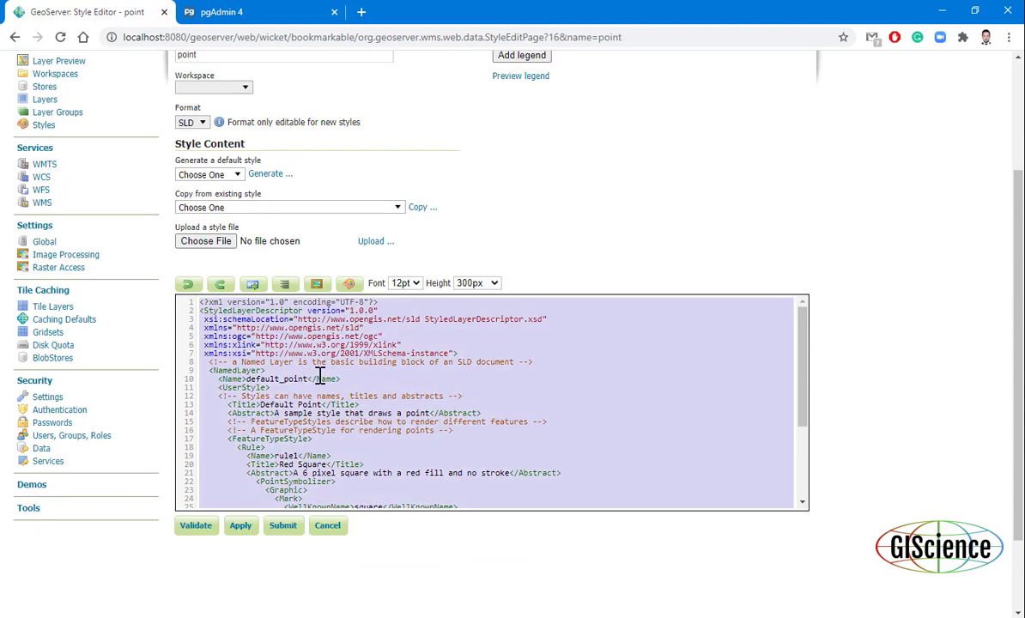
{"action": "scroll", "coordinate": [319, 374], "scroll_direction": "up", "scroll_amount": 2}
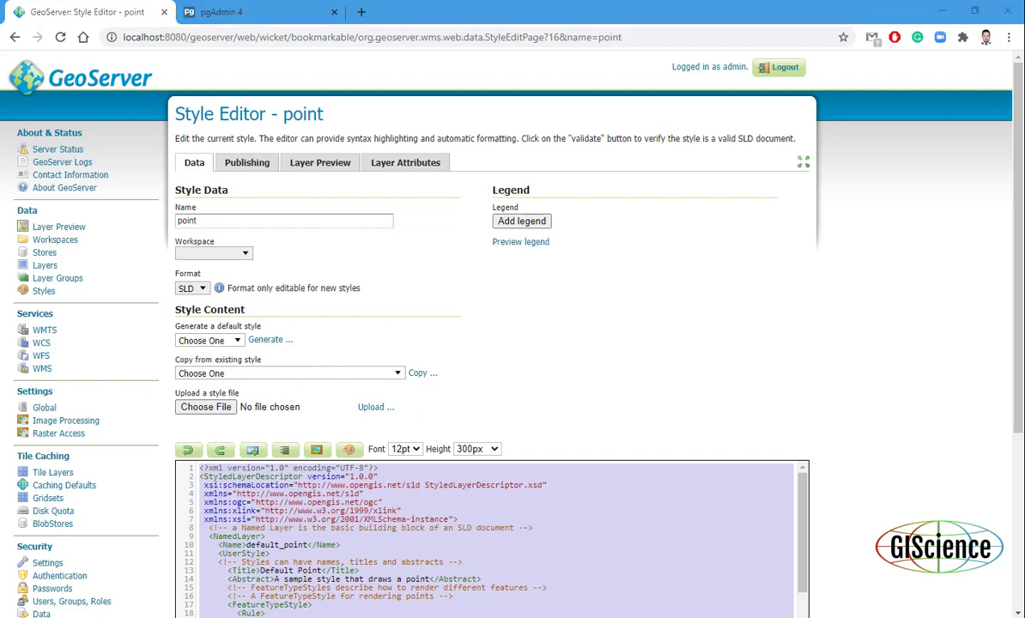
{"action": "left_click", "coordinate": [15, 37]}
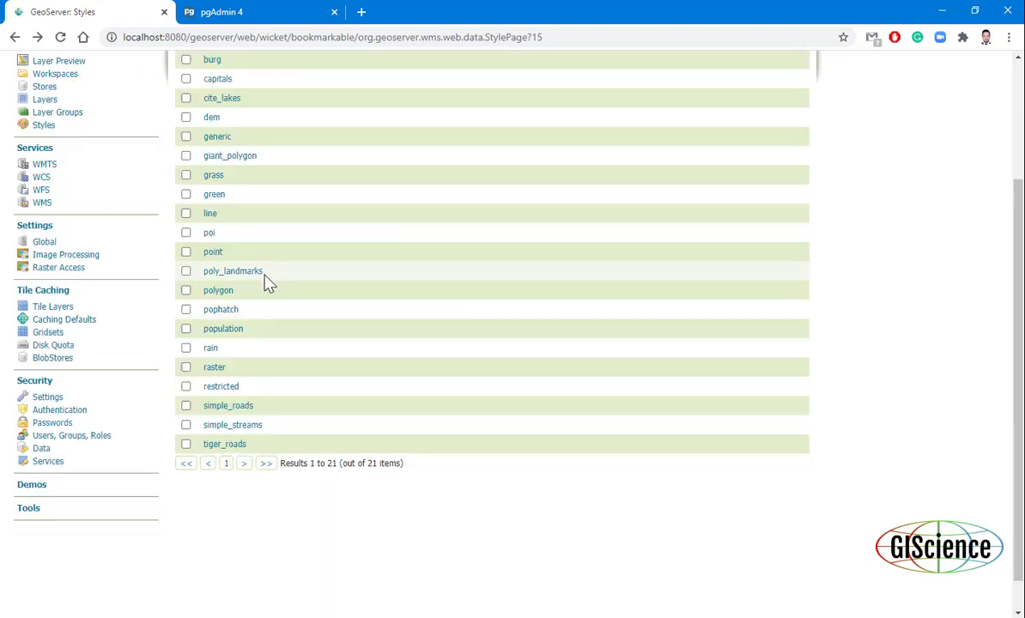
{"action": "scroll", "coordinate": [278, 227], "scroll_direction": "up", "scroll_amount": 2}
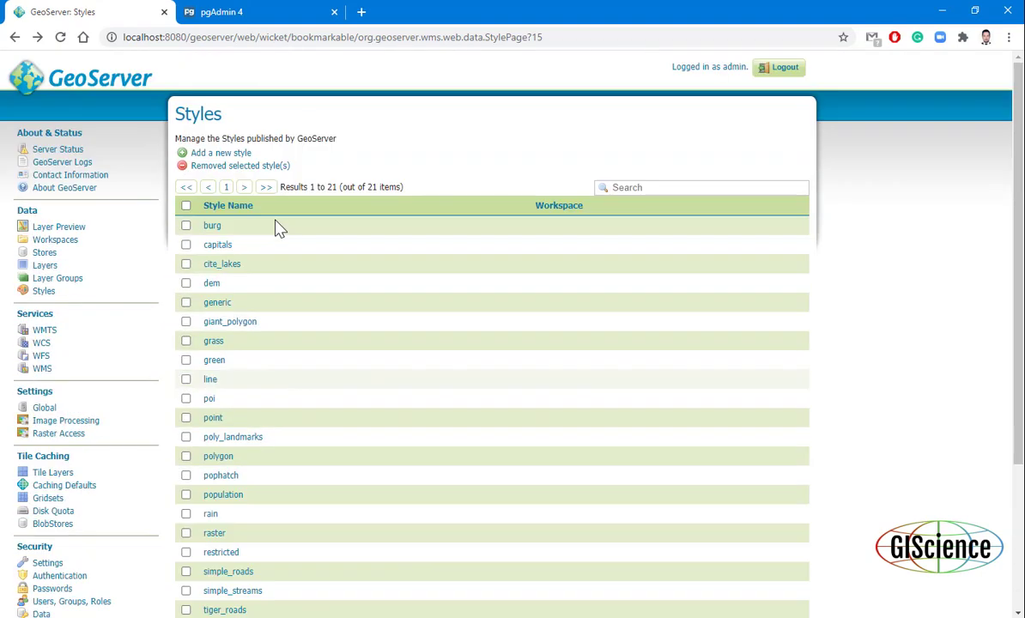
Start a new style named Point_black and assign it to the Bamiyan workspace.
{"action": "left_click", "coordinate": [214, 155]}
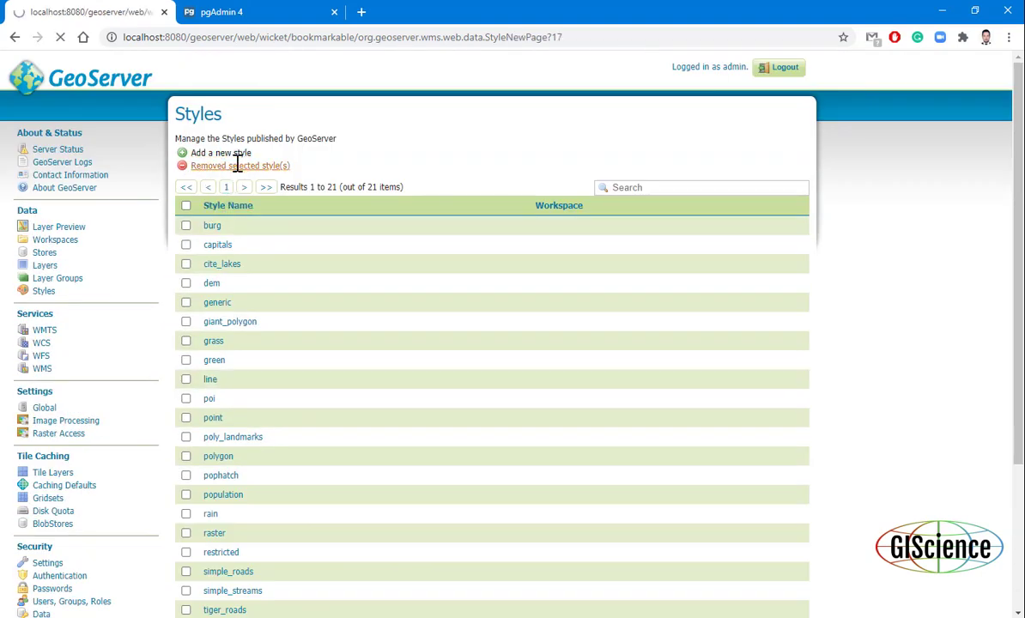
{"action": "left_click", "coordinate": [226, 233]}
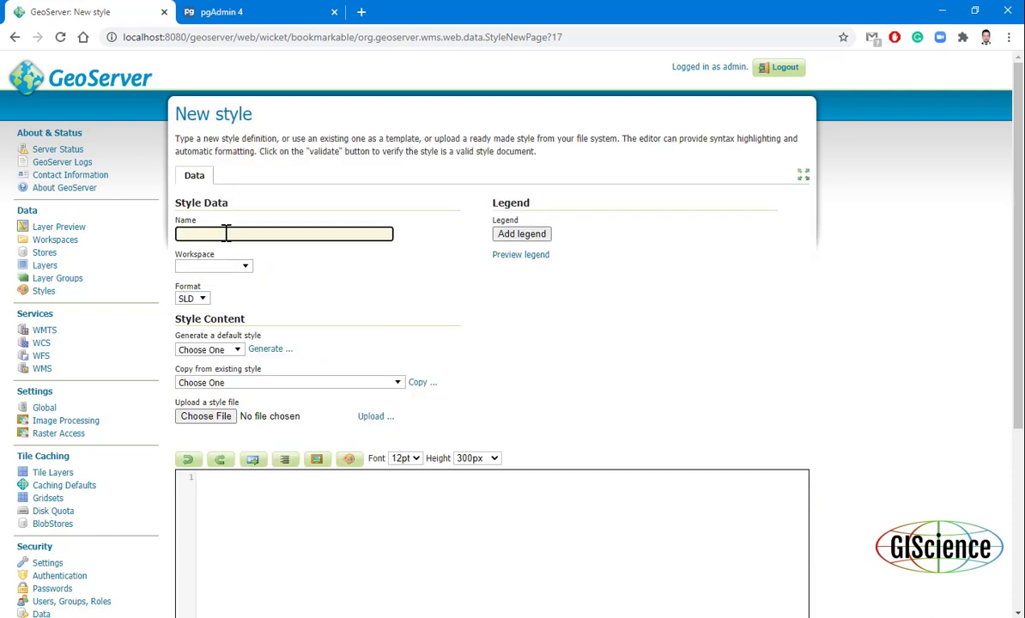
{"action": "type", "text": "Point"}
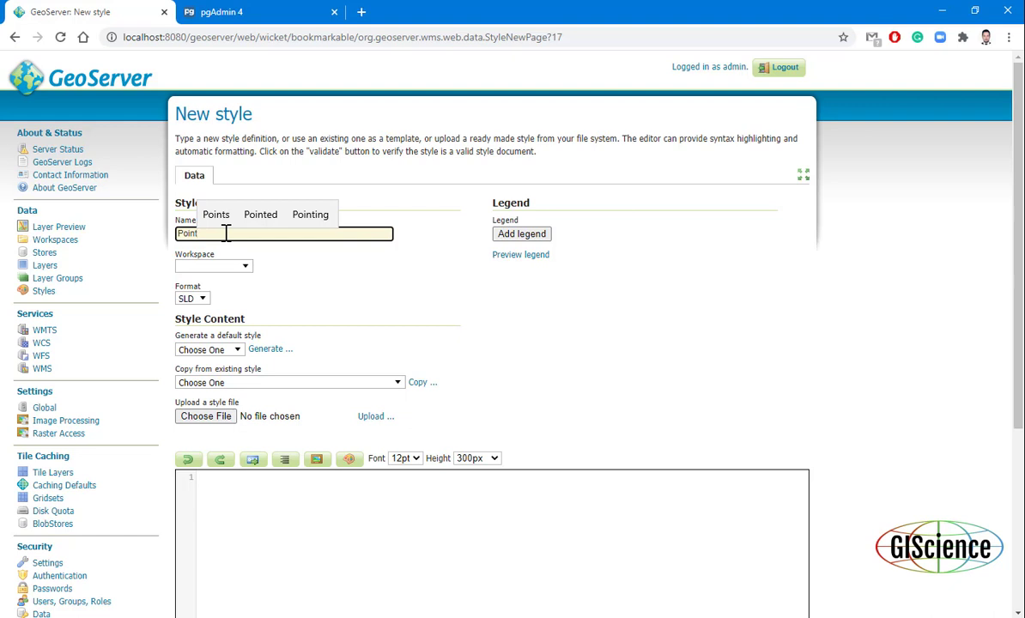
{"action": "key", "text": "Escape"}
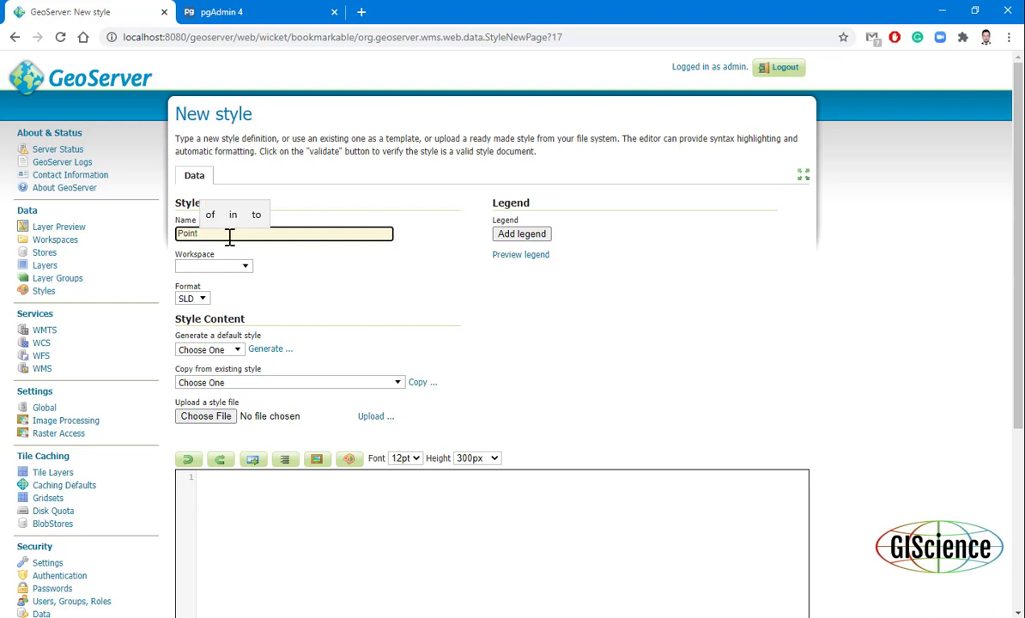
{"action": "key", "text": "Escape"}
{"action": "type", "text": "_black"}
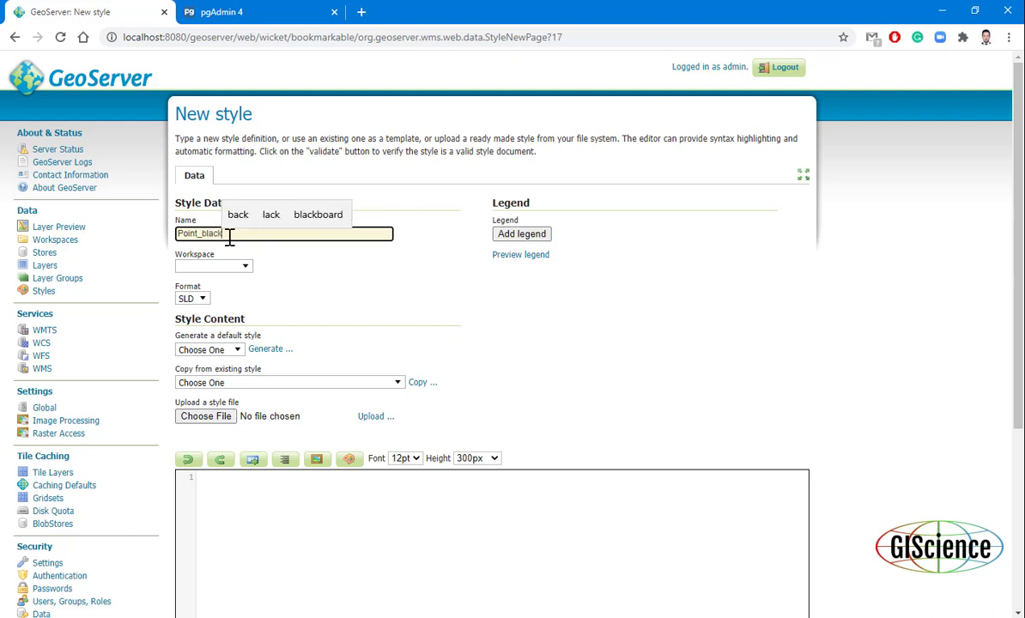
{"action": "left_click", "coordinate": [241, 267]}
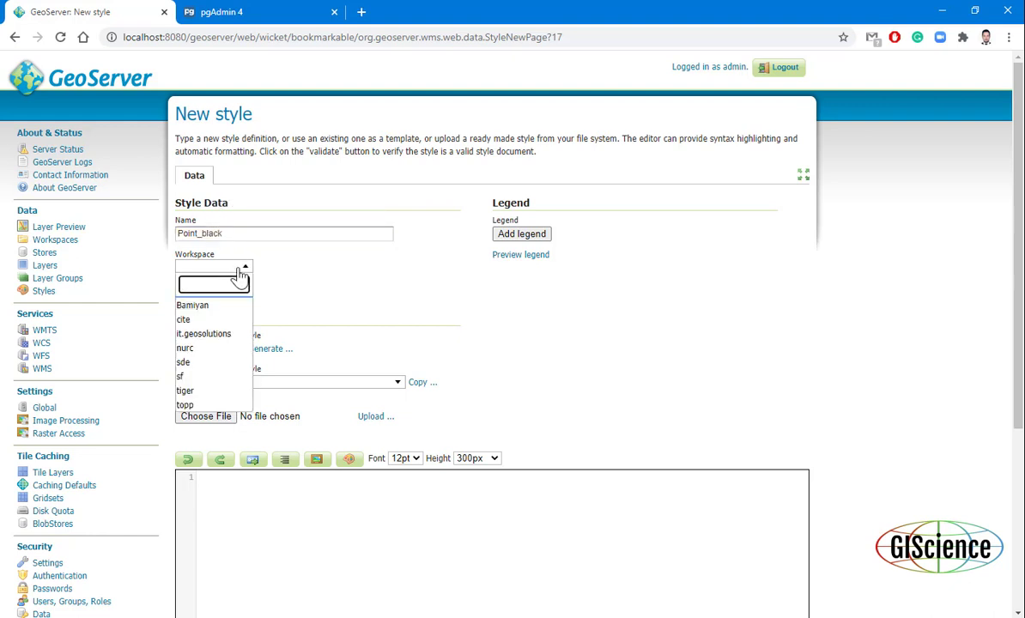
{"action": "left_click", "coordinate": [217, 310]}
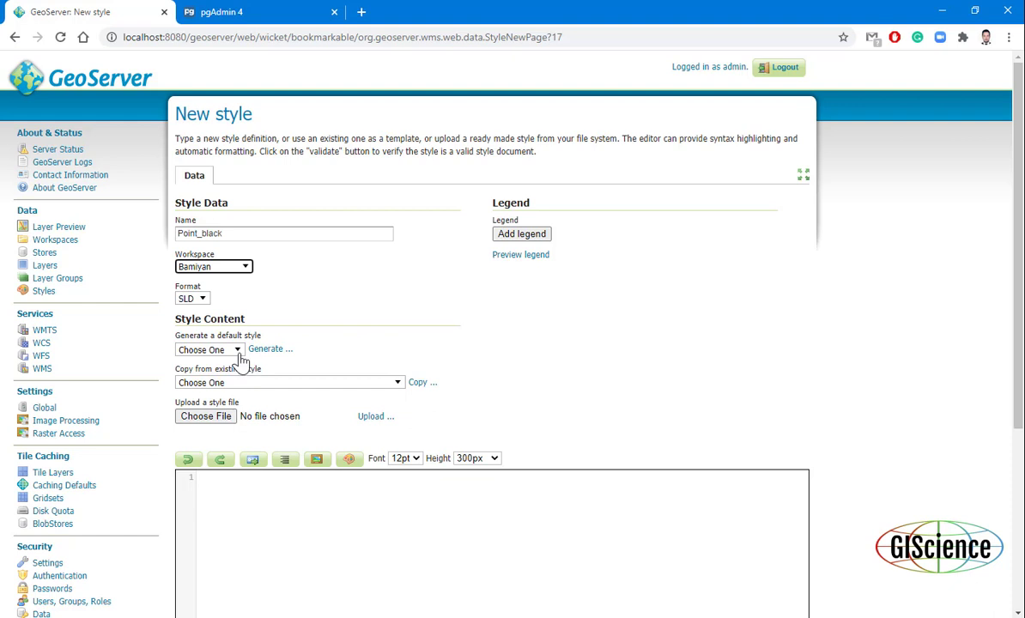
Paste the copied point style code into the empty code editor of the Point_black style.
{"action": "left_click", "coordinate": [404, 388]}
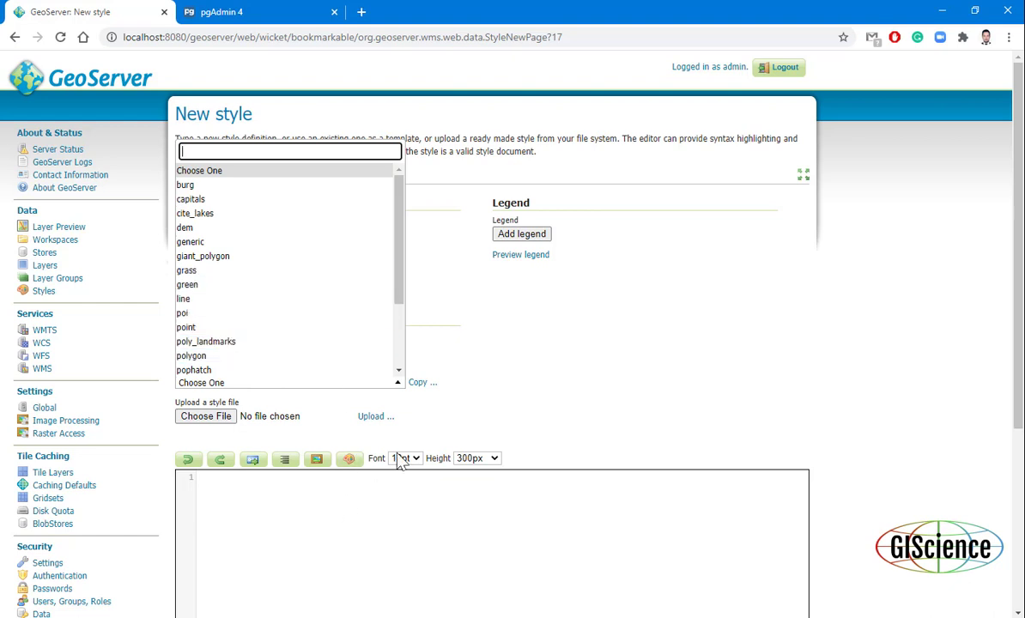
{"action": "left_click", "coordinate": [410, 320]}
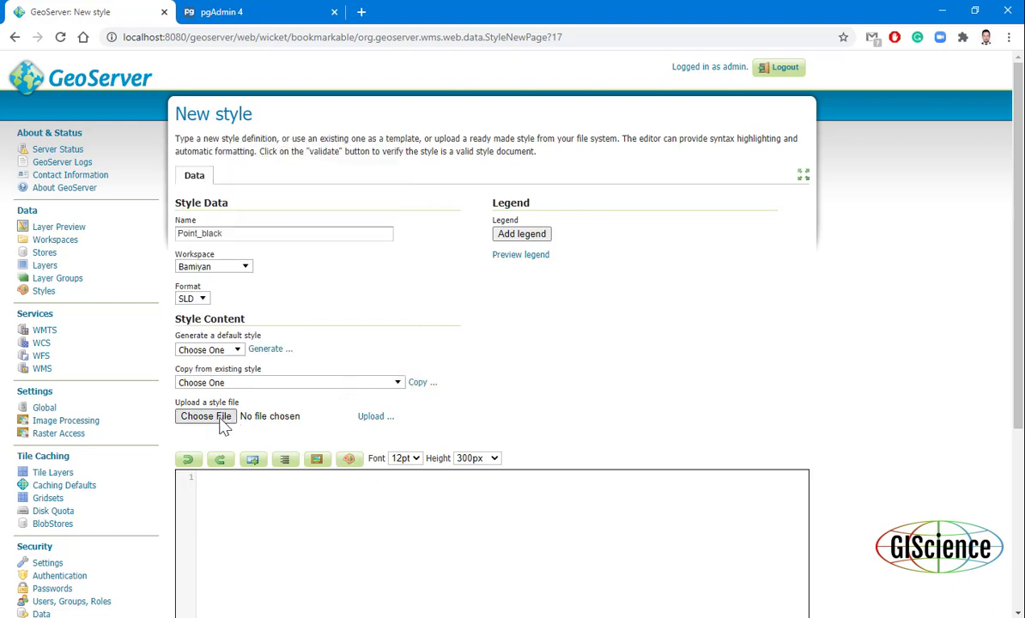
{"action": "scroll", "coordinate": [227, 421], "scroll_direction": "down", "scroll_amount": 3}
{"action": "left_click", "coordinate": [293, 344]}
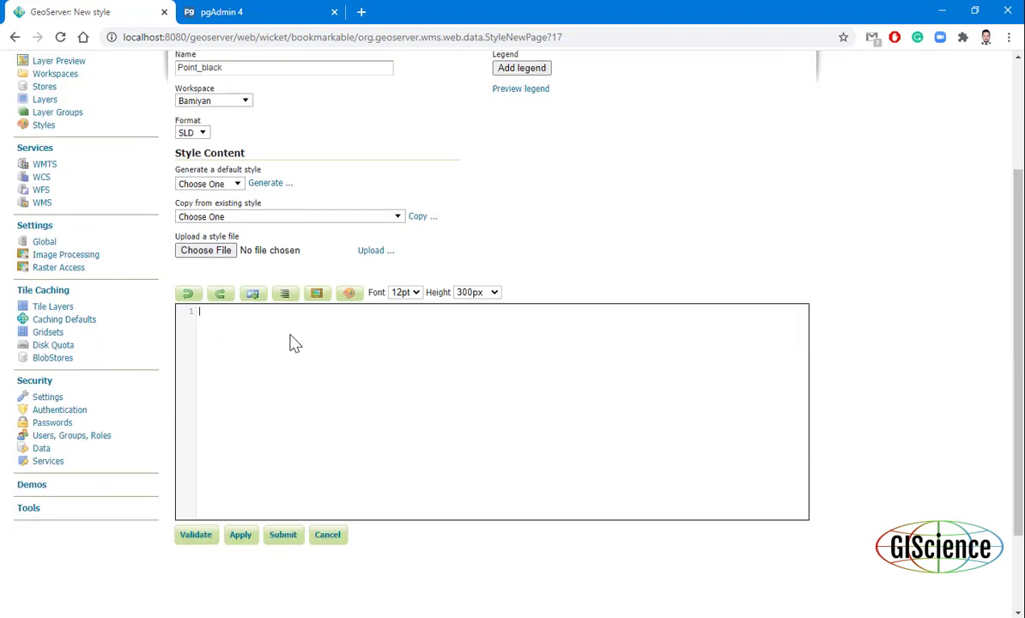
{"action": "right_click", "coordinate": [302, 384]}
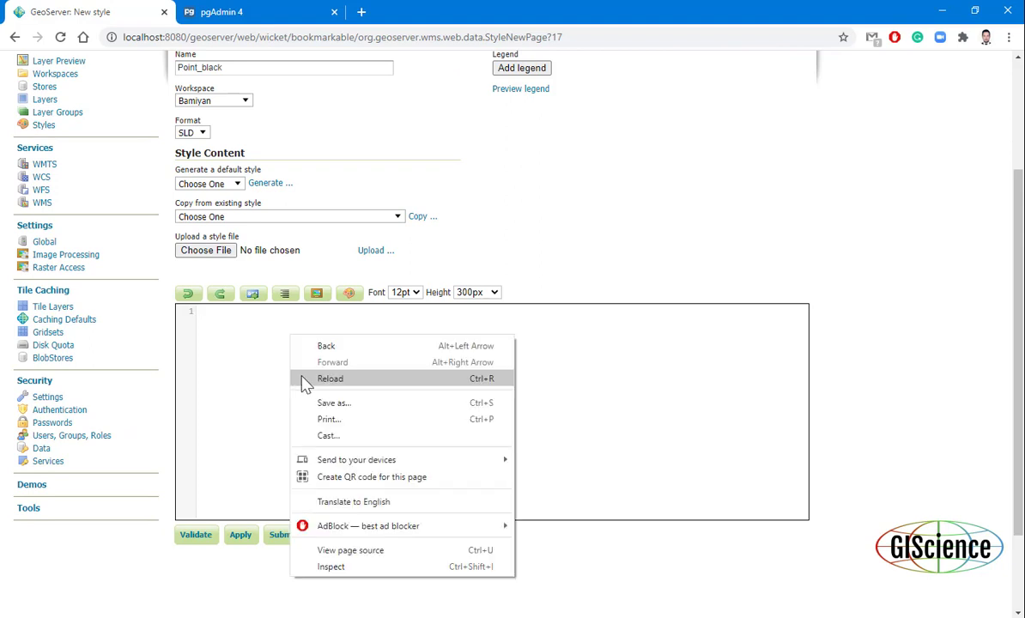
{"action": "left_click", "coordinate": [264, 365]}
{"action": "key", "text": "ctrl+v"}
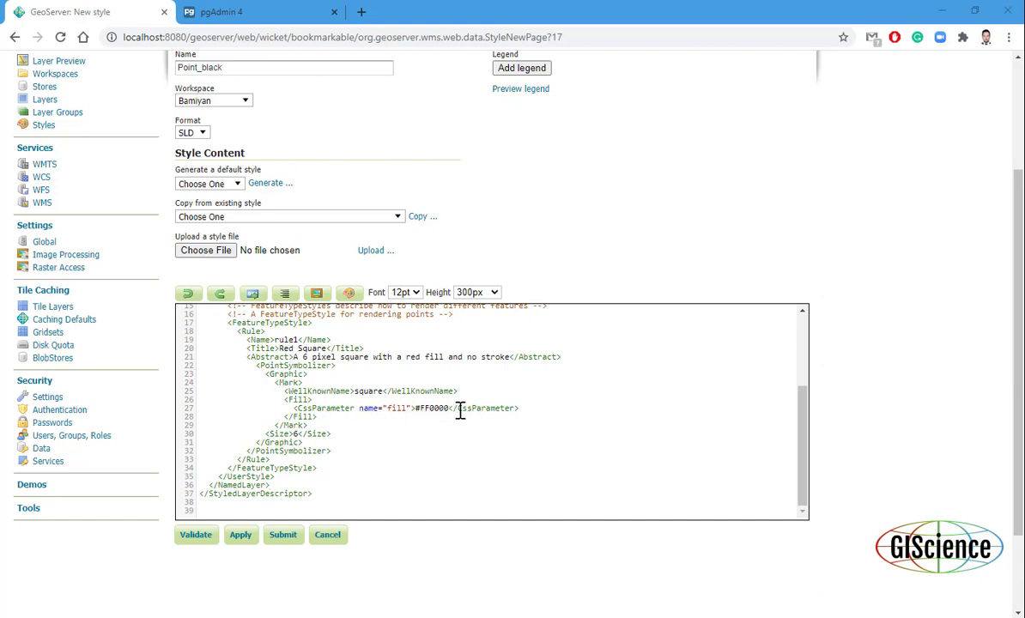
Search Google in a new browser tab for "black color code".
{"action": "left_click", "coordinate": [361, 13]}
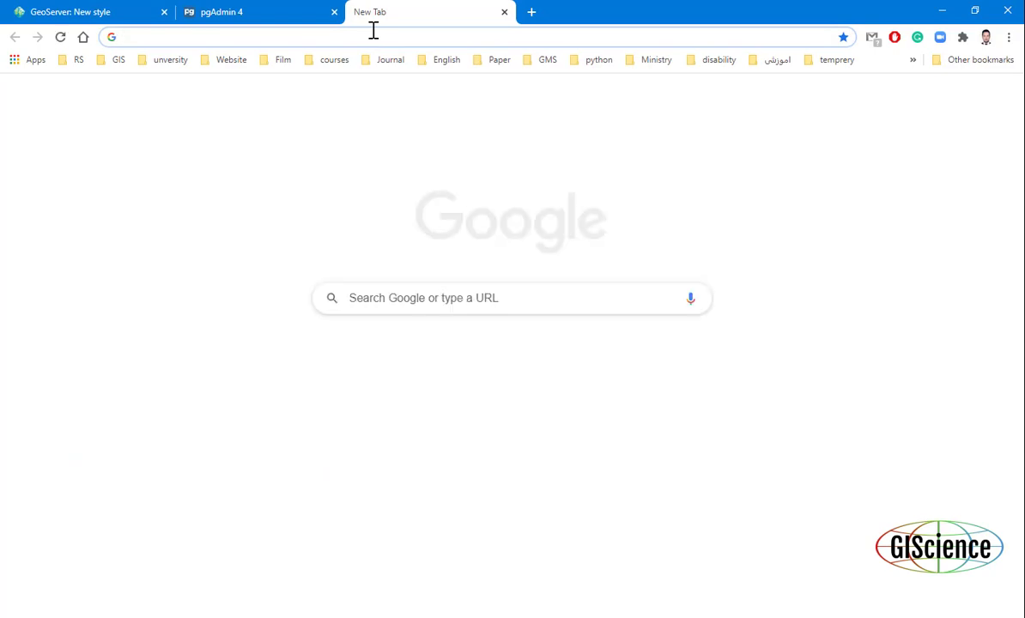
{"action": "type", "text": "black col"}
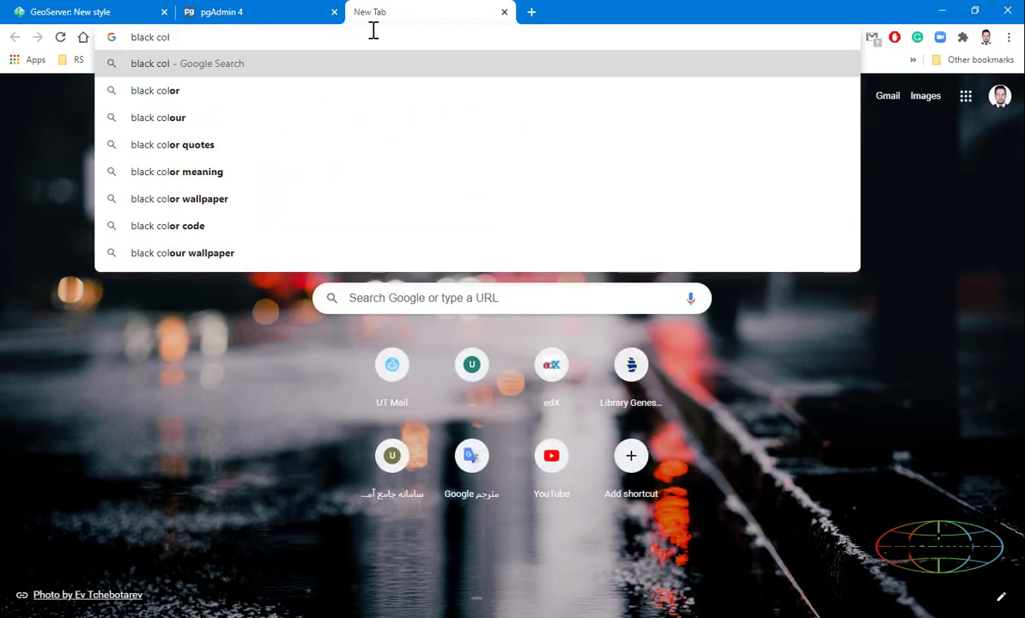
{"action": "type", "text": "or code"}
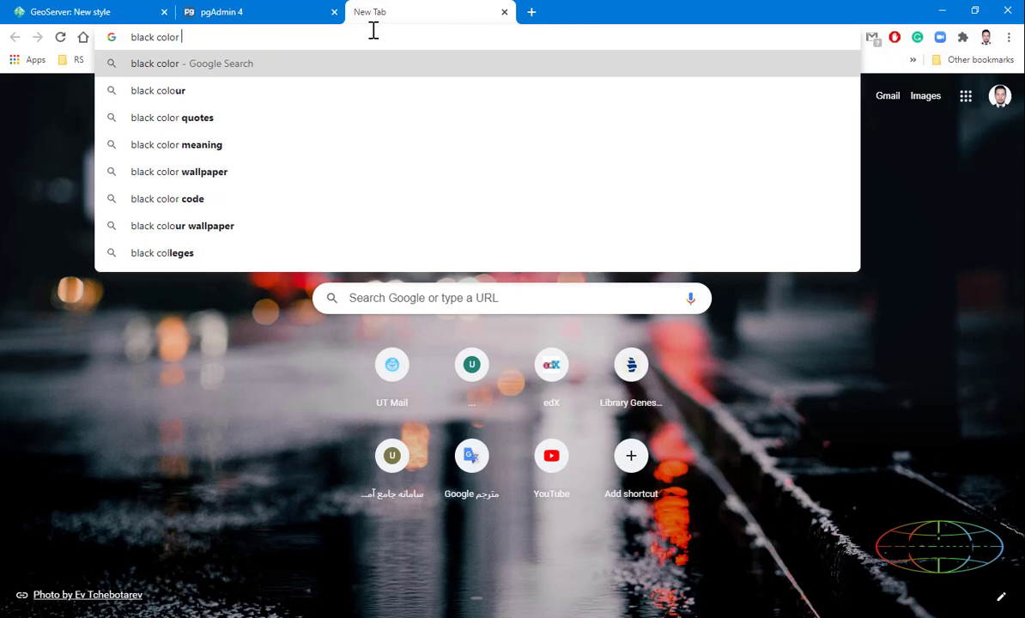
{"action": "key", "text": "Return"}
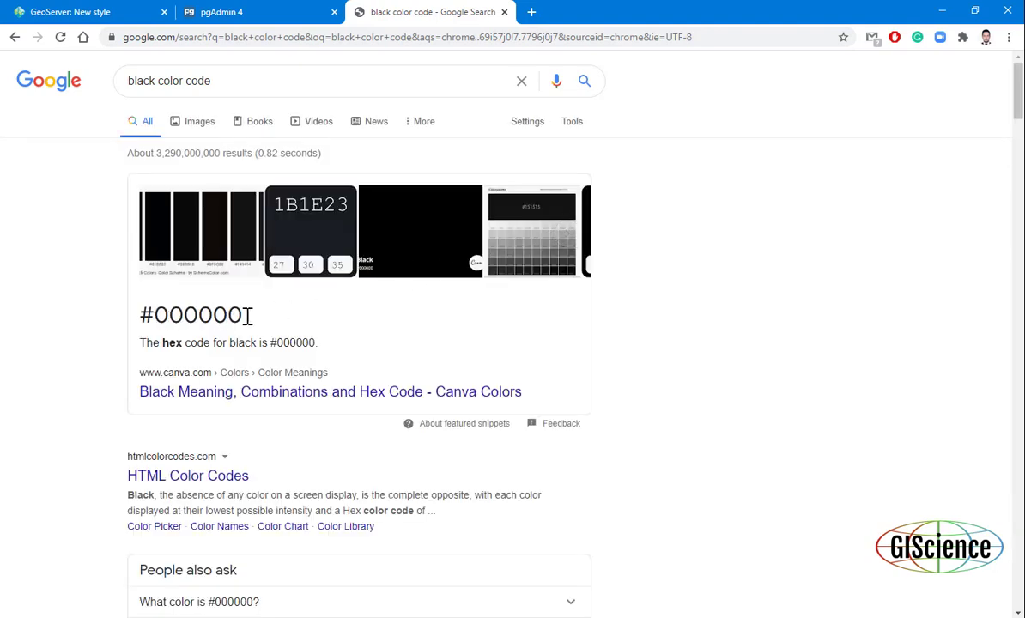
Return to GeoServer, change the fill parameter in the Point_black code to #000000 and apply the style.
{"action": "left_click", "coordinate": [151, 13]}
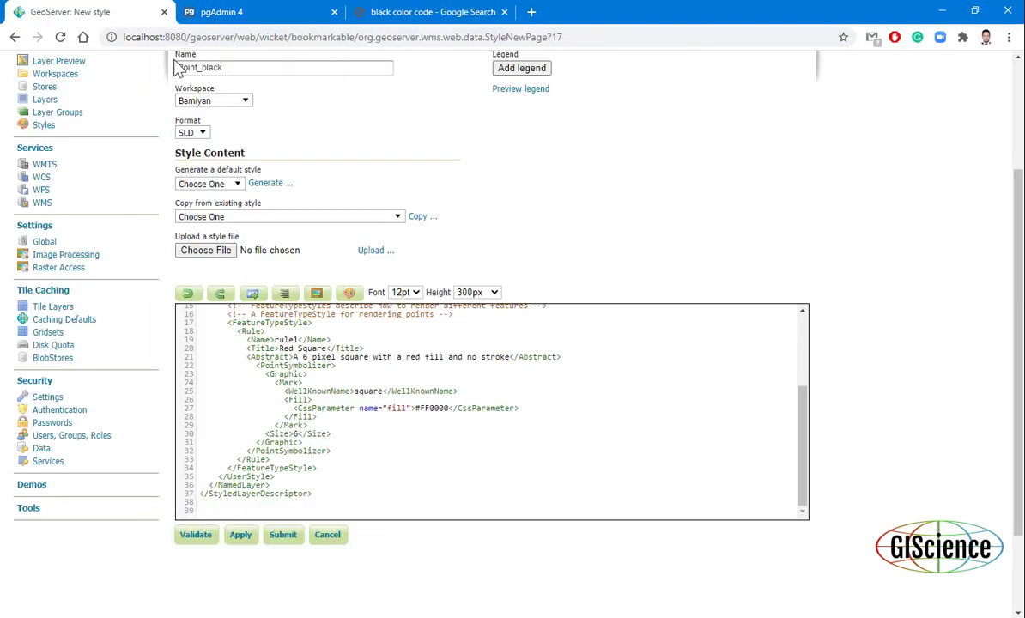
{"action": "left_click", "coordinate": [429, 410]}
{"action": "key", "text": "BackSpace"}
{"action": "key", "text": "BackSpace"}
{"action": "type", "text": "00"}
{"action": "left_click", "coordinate": [241, 535]}
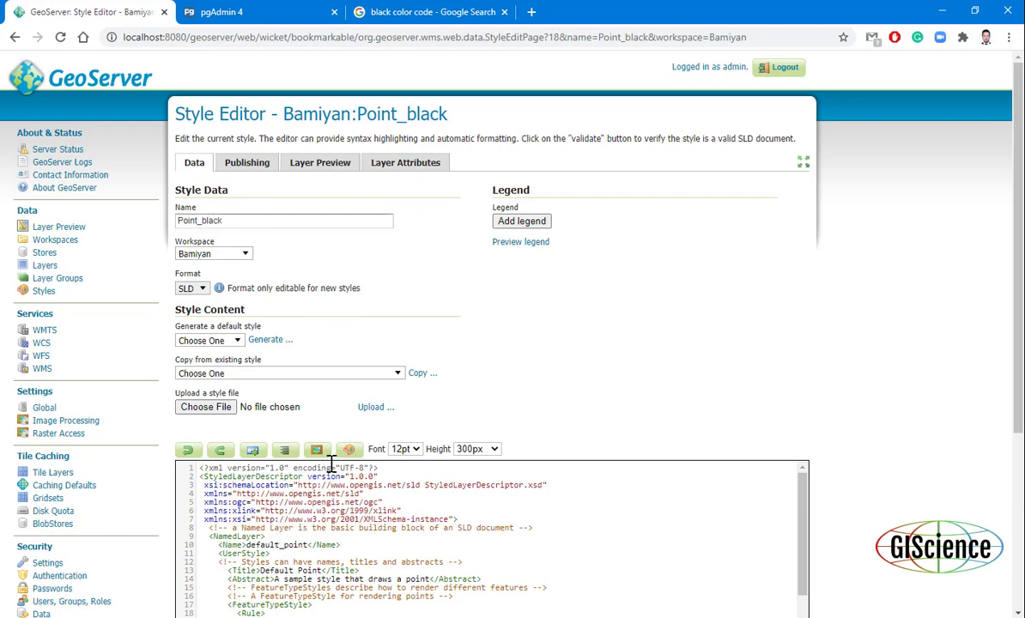
Apply the Point_black style once more and submit it to return to the list of styles.
{"action": "scroll", "coordinate": [369, 411], "scroll_direction": "down", "scroll_amount": 1}
{"action": "scroll", "coordinate": [368, 399], "scroll_direction": "down", "scroll_amount": 3}
{"action": "scroll", "coordinate": [372, 393], "scroll_direction": "up", "scroll_amount": 3}
{"action": "scroll", "coordinate": [353, 369], "scroll_direction": "down", "scroll_amount": 5}
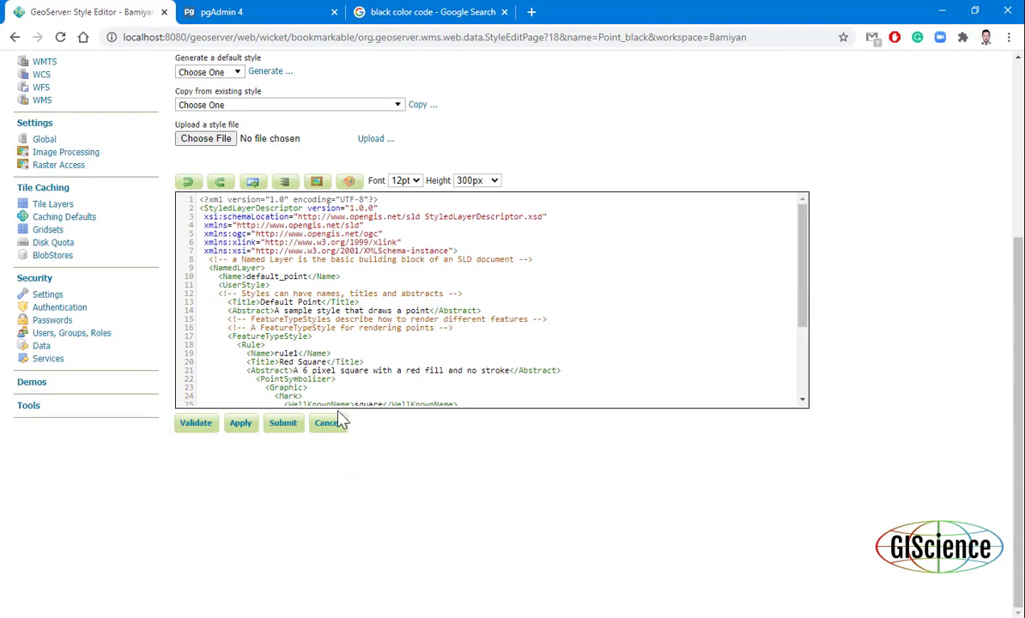
{"action": "left_click", "coordinate": [253, 426]}
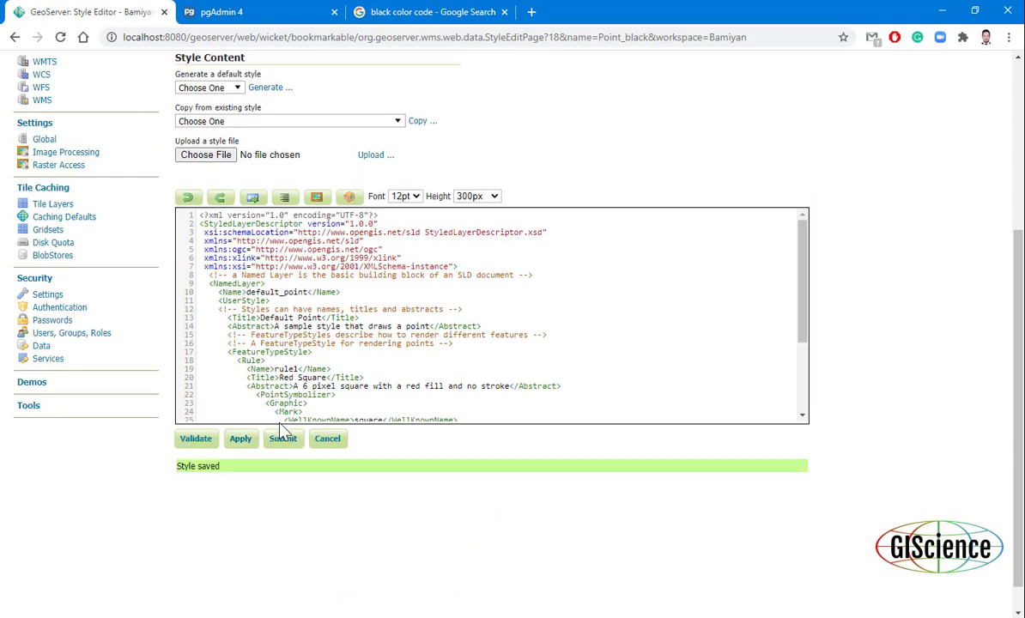
{"action": "left_click", "coordinate": [281, 449]}
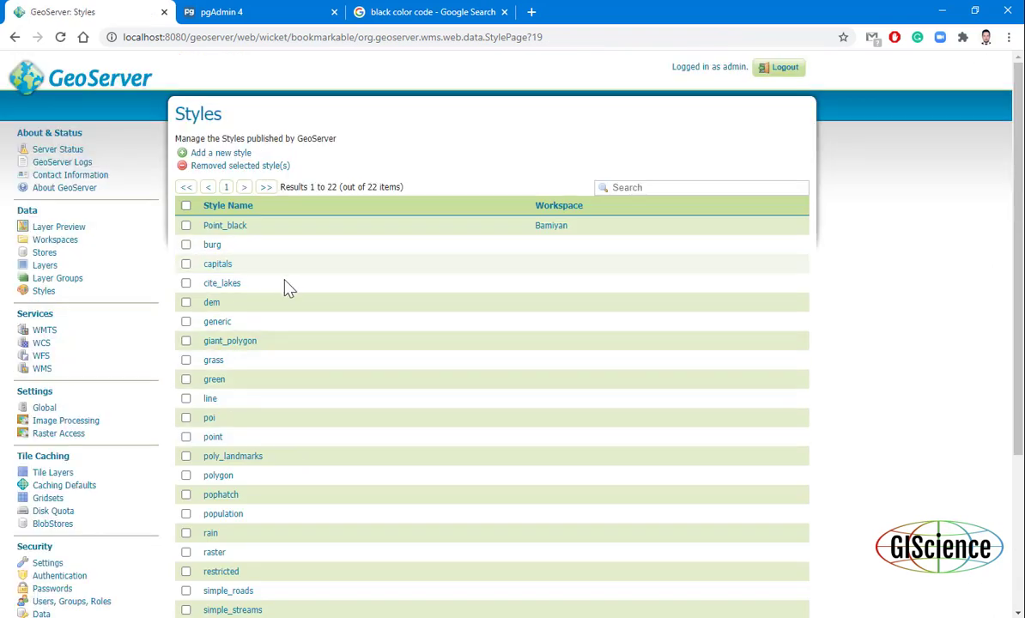
Start a new style named line(1) and assign it to the Bamiyan workspace.
{"action": "scroll", "coordinate": [273, 268], "scroll_direction": "down", "scroll_amount": 3}
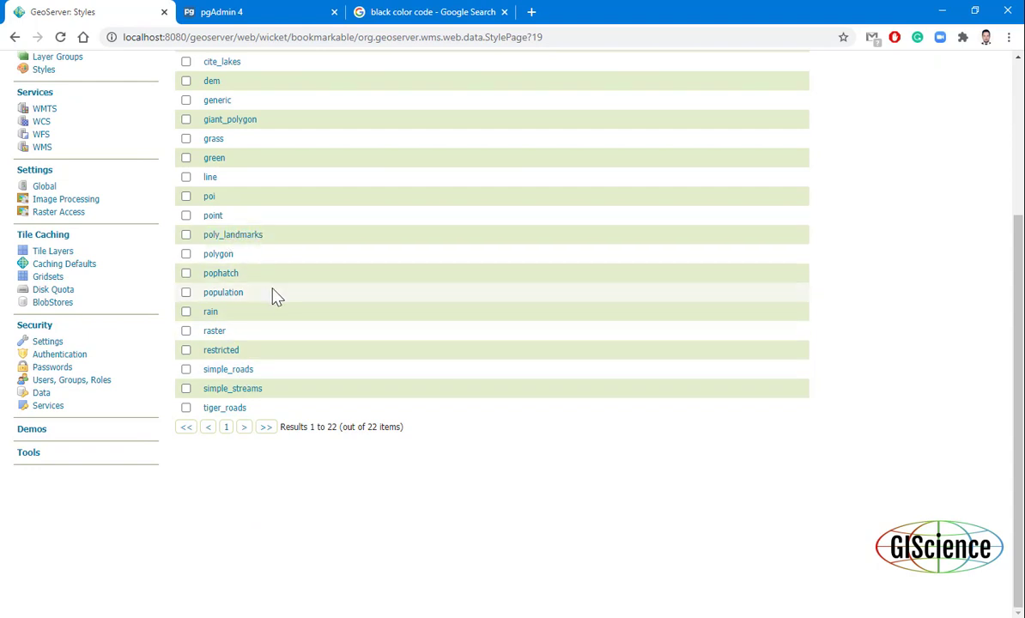
{"action": "scroll", "coordinate": [274, 294], "scroll_direction": "up", "scroll_amount": 2}
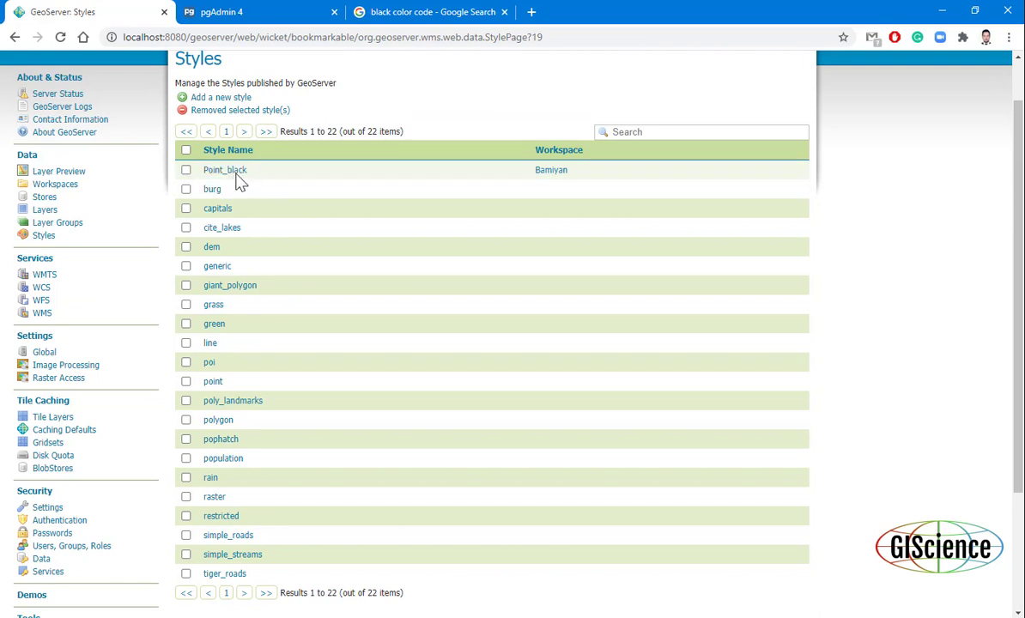
{"action": "left_click", "coordinate": [222, 99]}
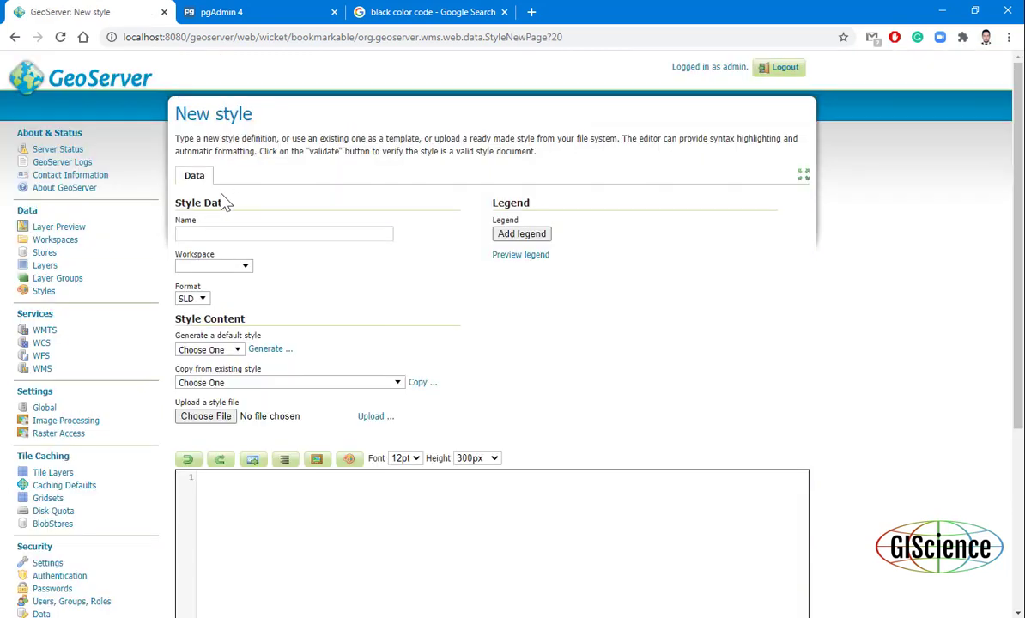
{"action": "left_click", "coordinate": [210, 230]}
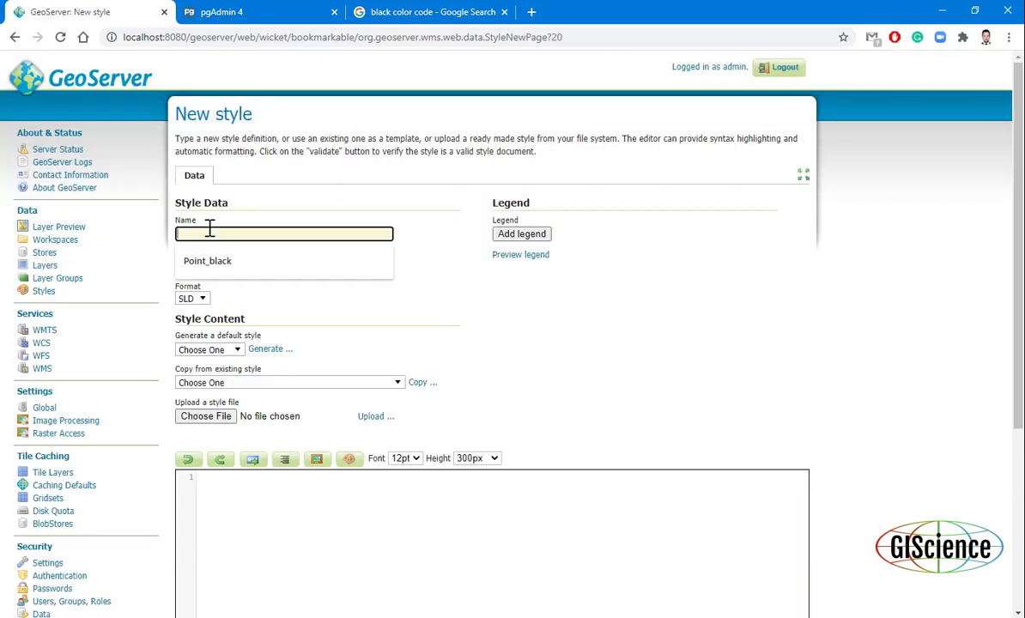
{"action": "type", "text": "line"}
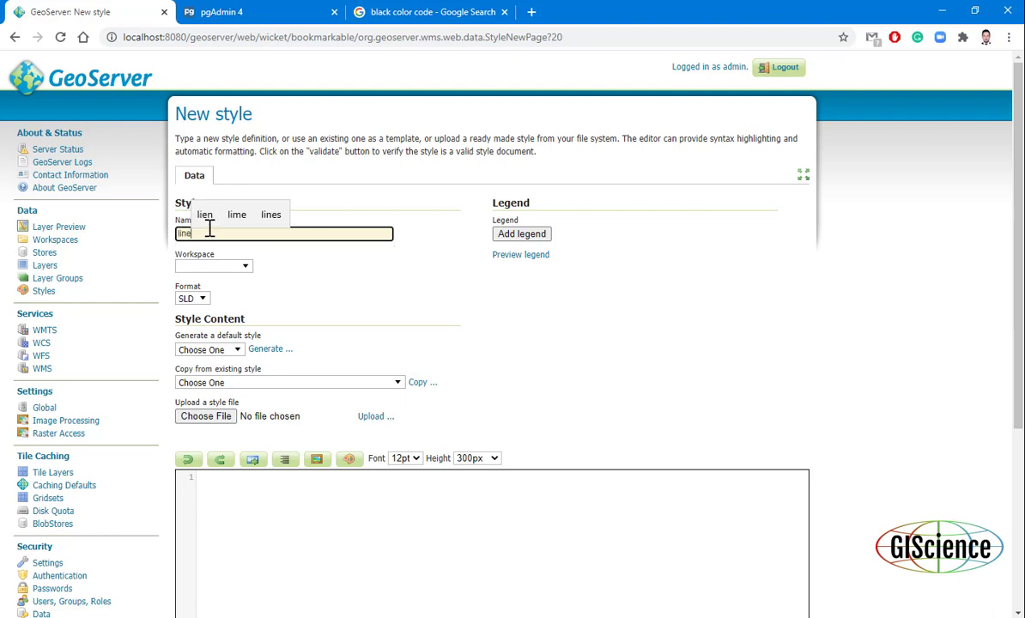
{"action": "type", "text": "_1"}
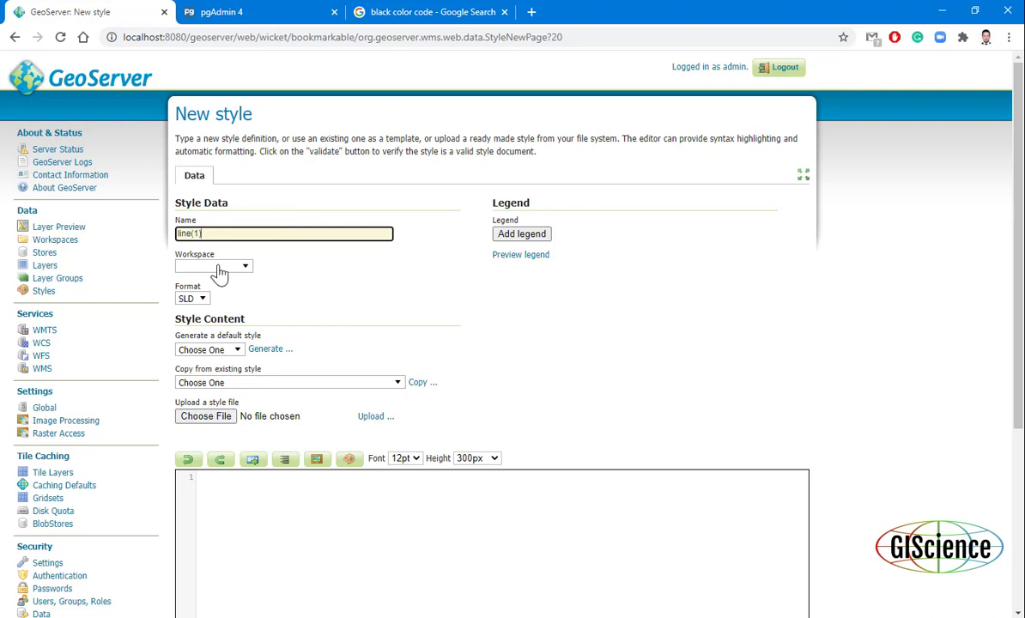
{"action": "left_click", "coordinate": [216, 267]}
{"action": "left_click", "coordinate": [220, 309]}
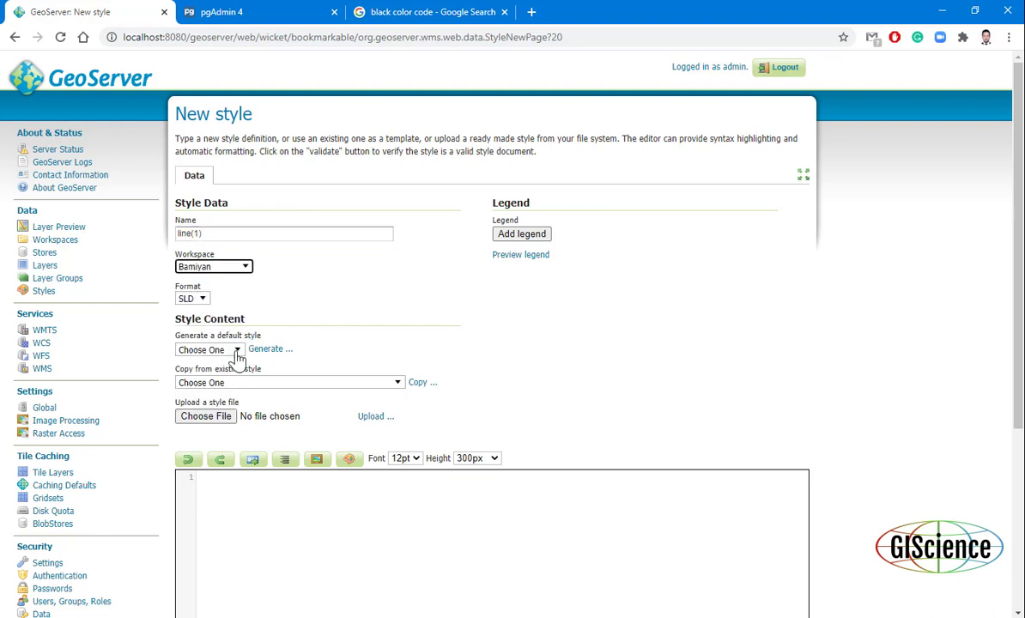
Copy the code of the existing line style into the new style's editor.
{"action": "left_click", "coordinate": [250, 384]}
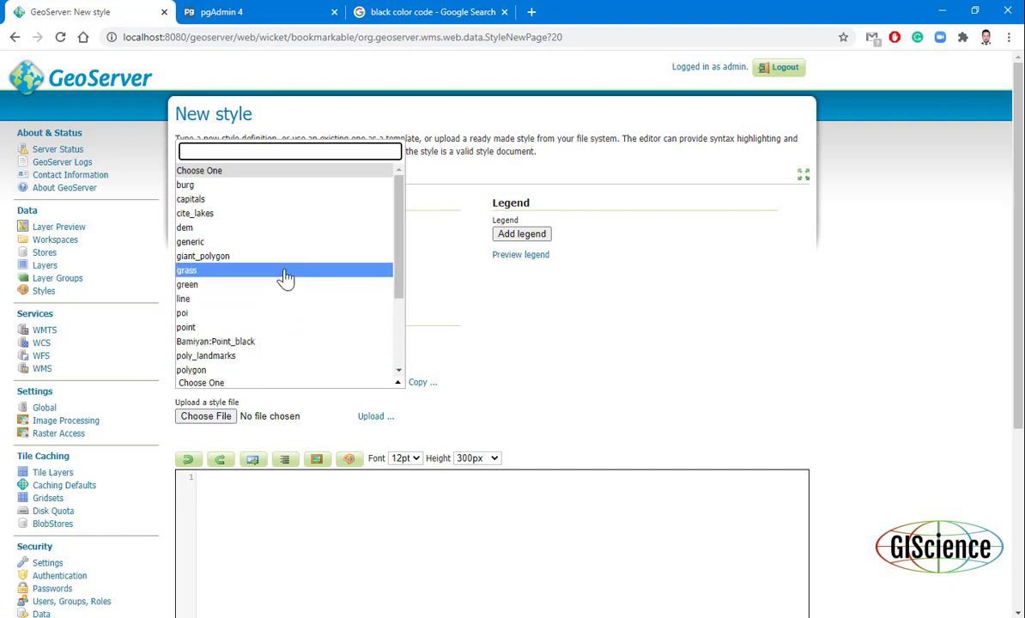
{"action": "scroll", "coordinate": [286, 279], "scroll_direction": "down", "scroll_amount": 1}
{"action": "scroll", "coordinate": [286, 279], "scroll_direction": "down", "scroll_amount": 2}
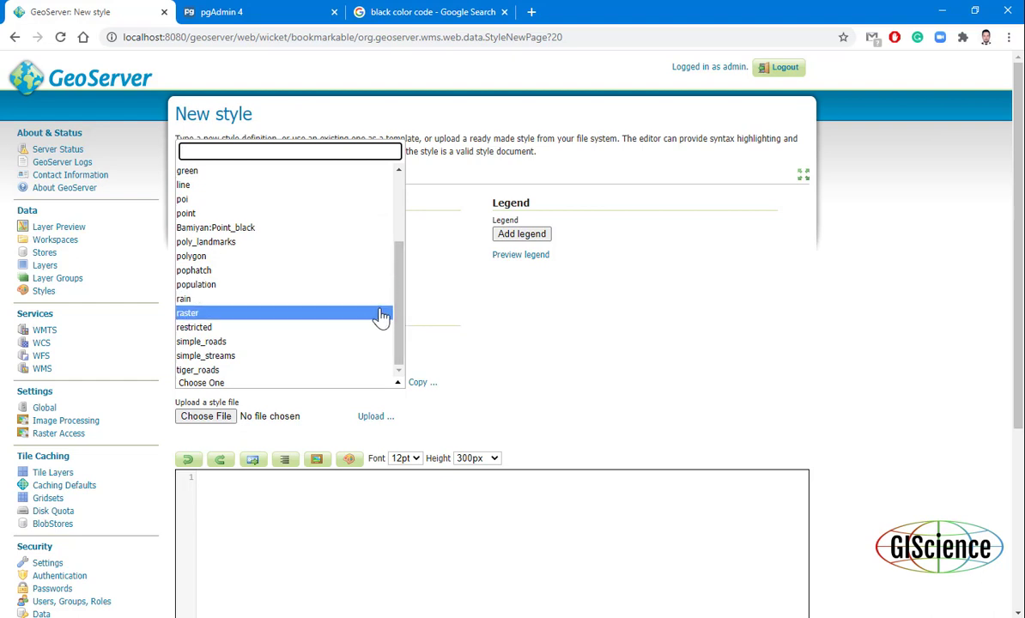
{"action": "left_click_drag", "start_coordinate": [399, 327], "coordinate": [399, 314]}
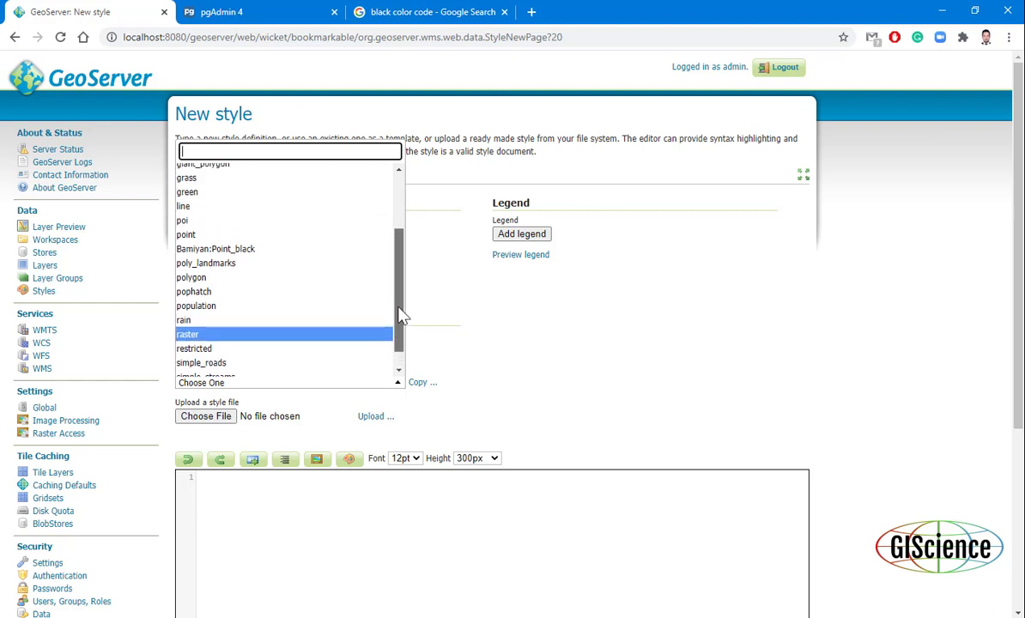
{"action": "left_click", "coordinate": [249, 207]}
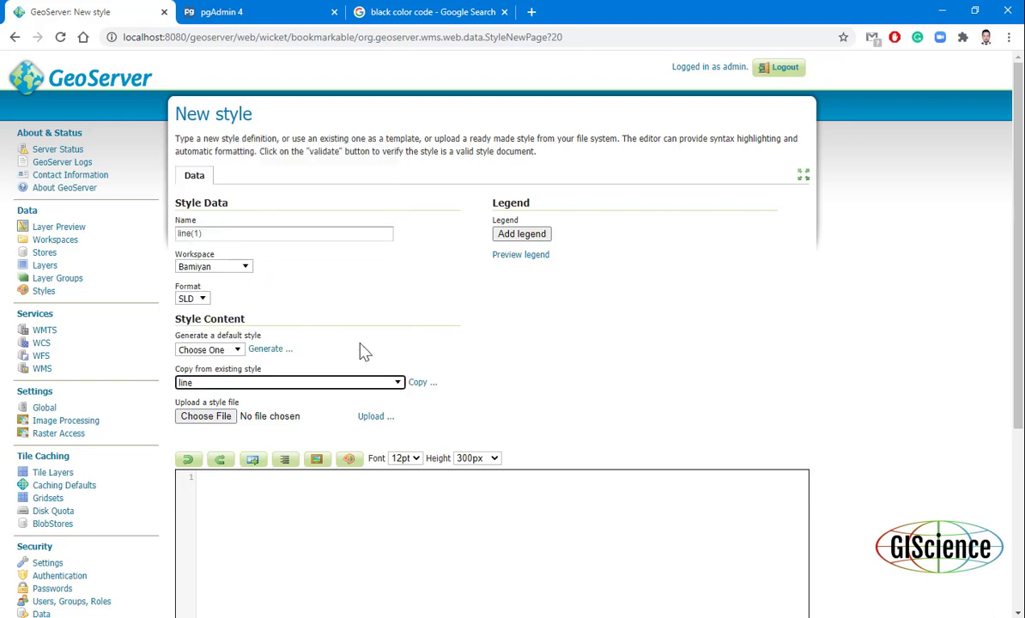
{"action": "scroll", "coordinate": [340, 383], "scroll_direction": "down", "scroll_amount": 2}
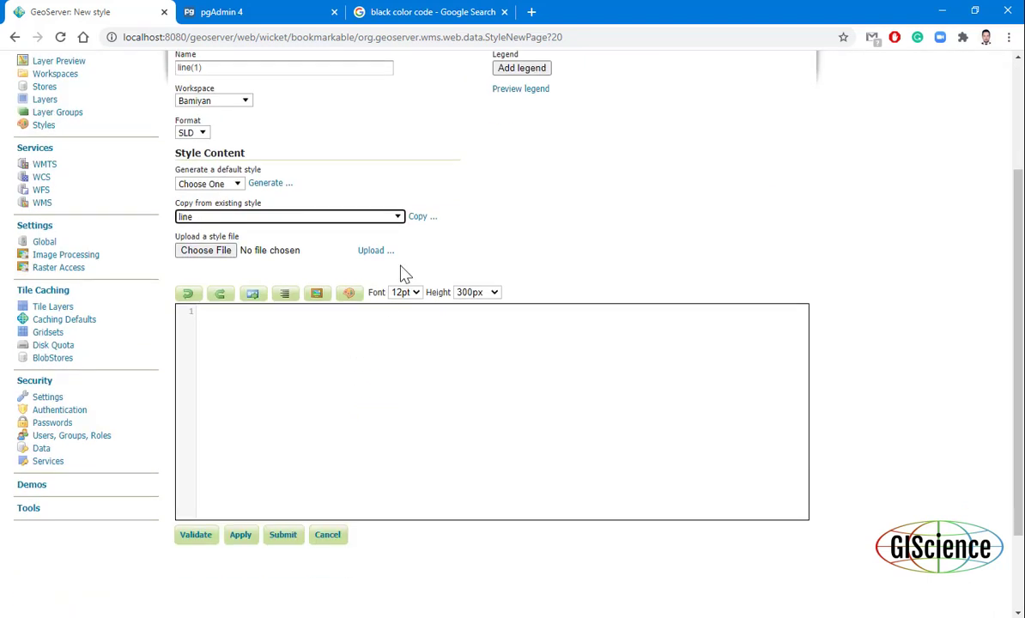
{"action": "left_click", "coordinate": [420, 220]}
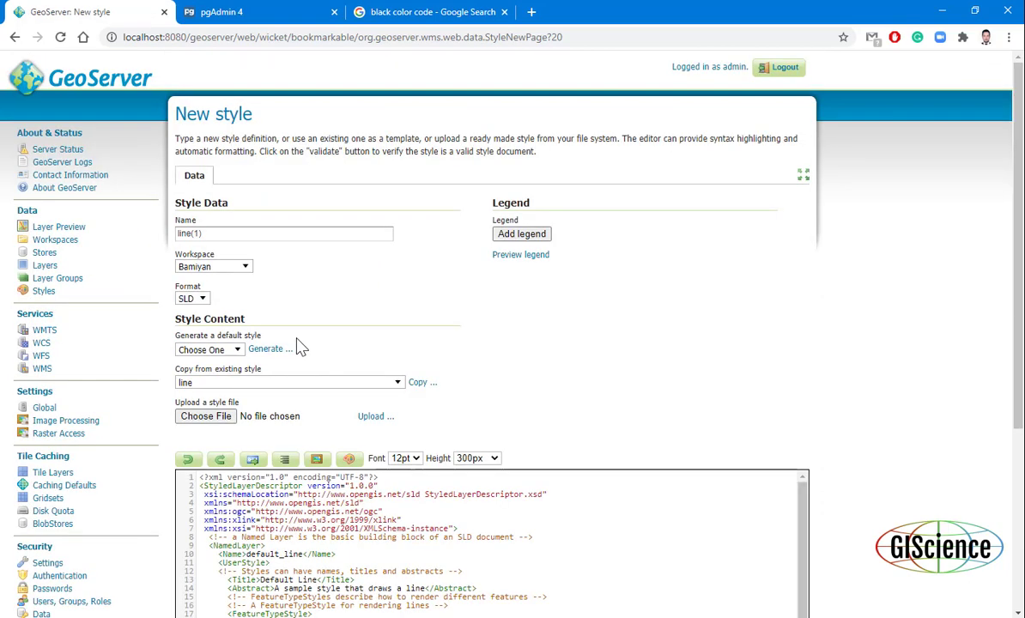
Change the stroke parameter in the line(1) code to #00F0FF and apply the style.
{"action": "scroll", "coordinate": [365, 381], "scroll_direction": "down", "scroll_amount": 3}
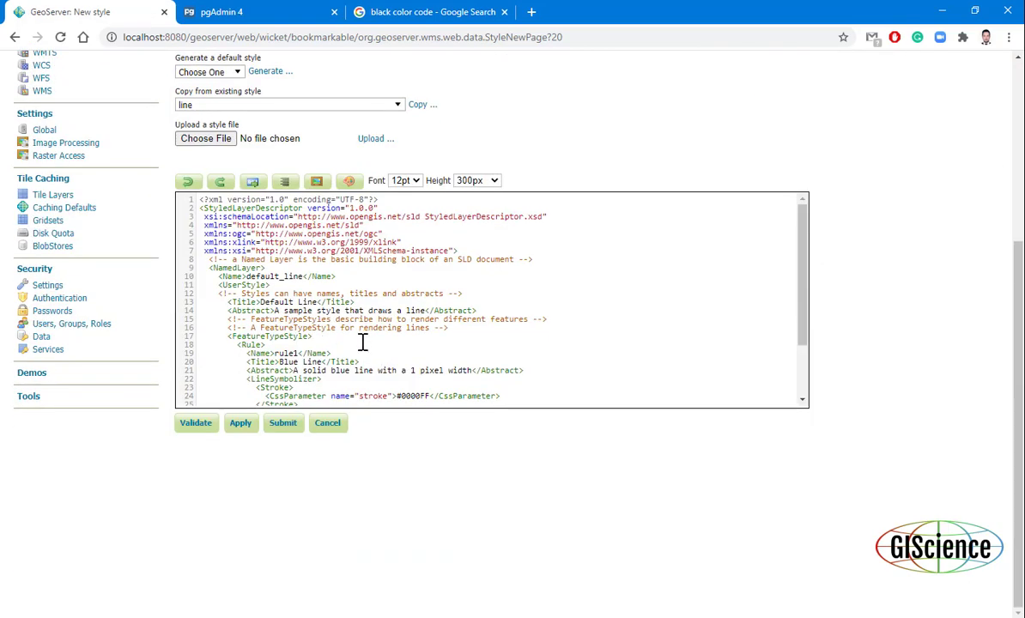
{"action": "scroll", "coordinate": [362, 341], "scroll_direction": "down", "scroll_amount": 3}
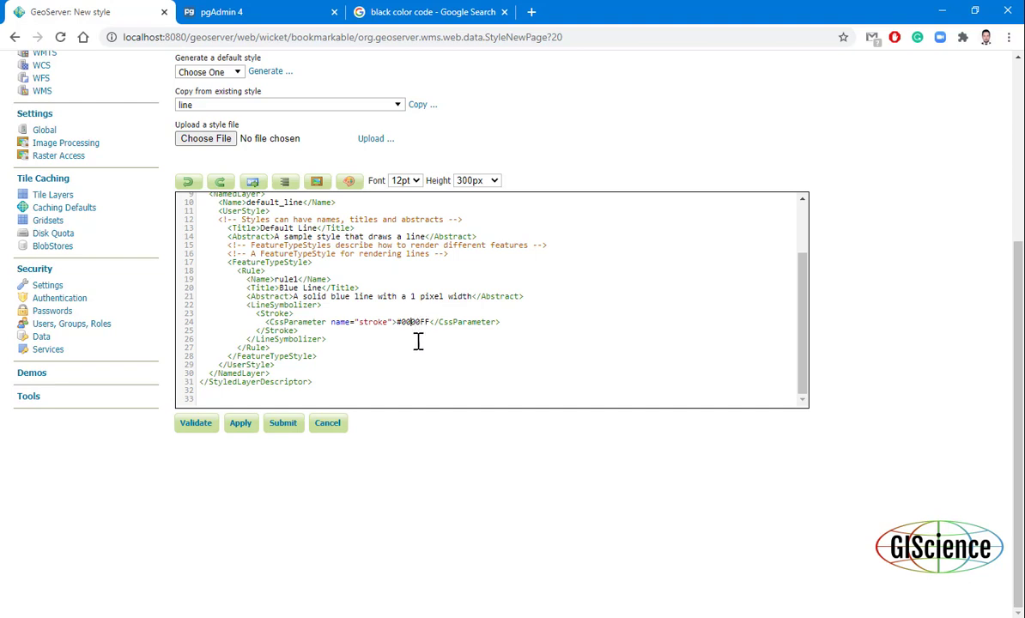
{"action": "key", "text": "BackSpace"}
{"action": "type", "text": "FF"}
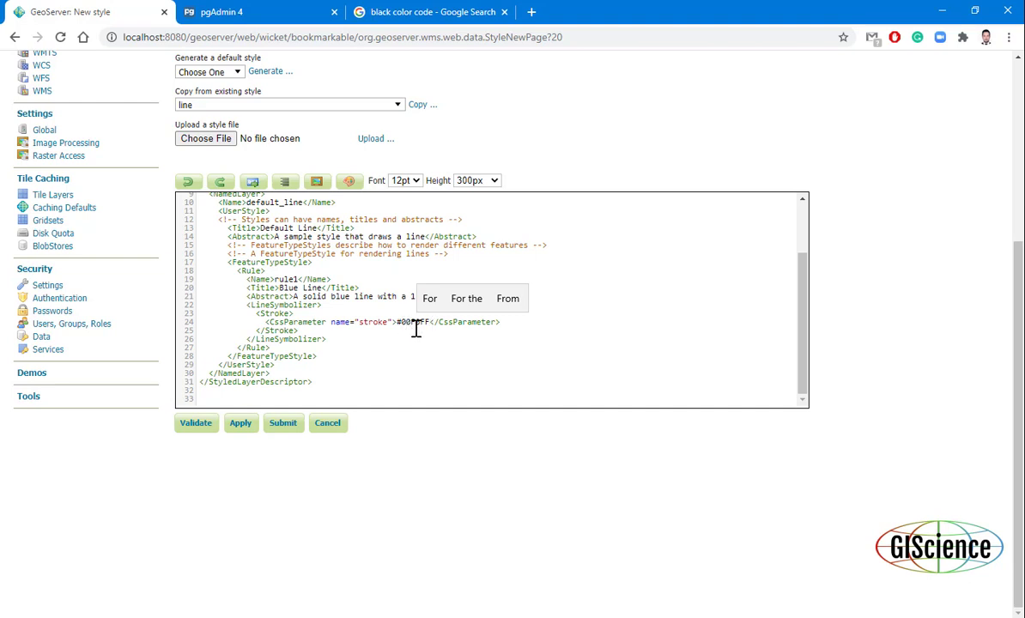
{"action": "left_click", "coordinate": [241, 429]}
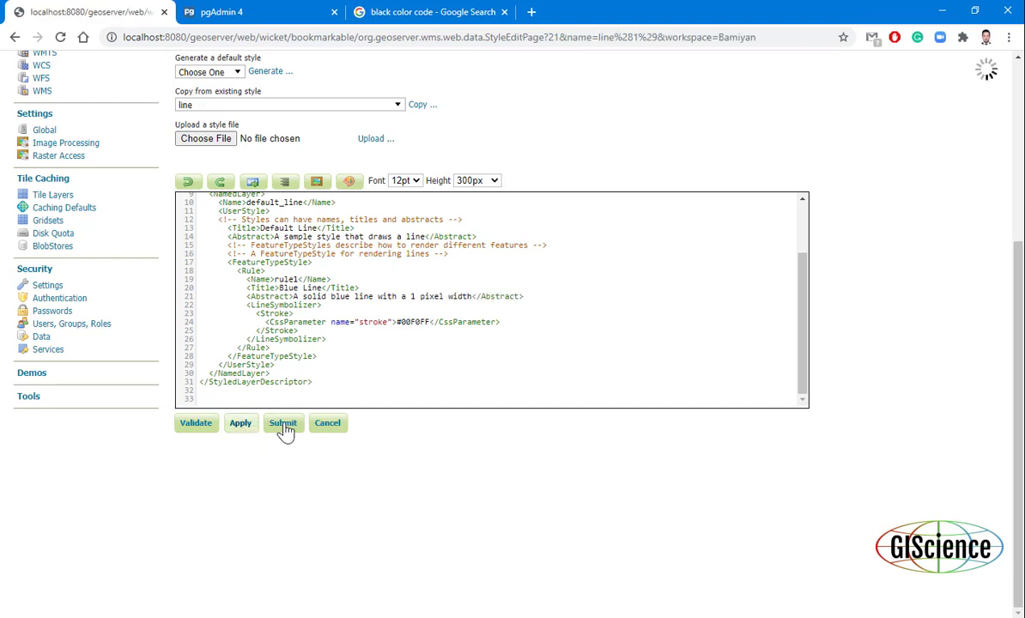
Submit the line(1) style to return to the list of styles.
{"action": "scroll", "coordinate": [271, 429], "scroll_direction": "down", "scroll_amount": 2}
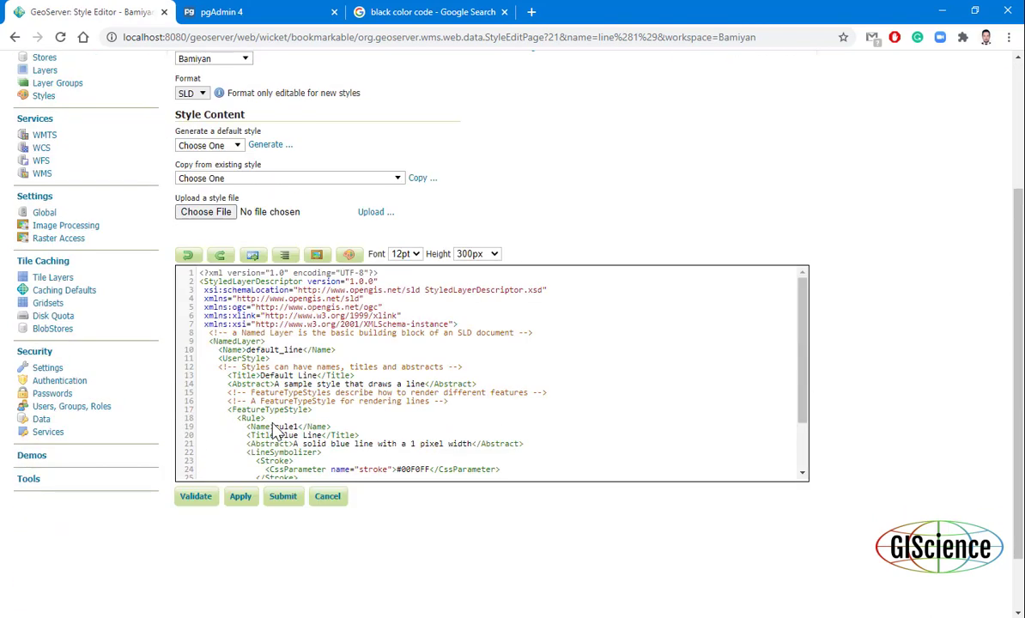
{"action": "scroll", "coordinate": [273, 429], "scroll_direction": "down", "scroll_amount": 1}
{"action": "left_click", "coordinate": [283, 426]}
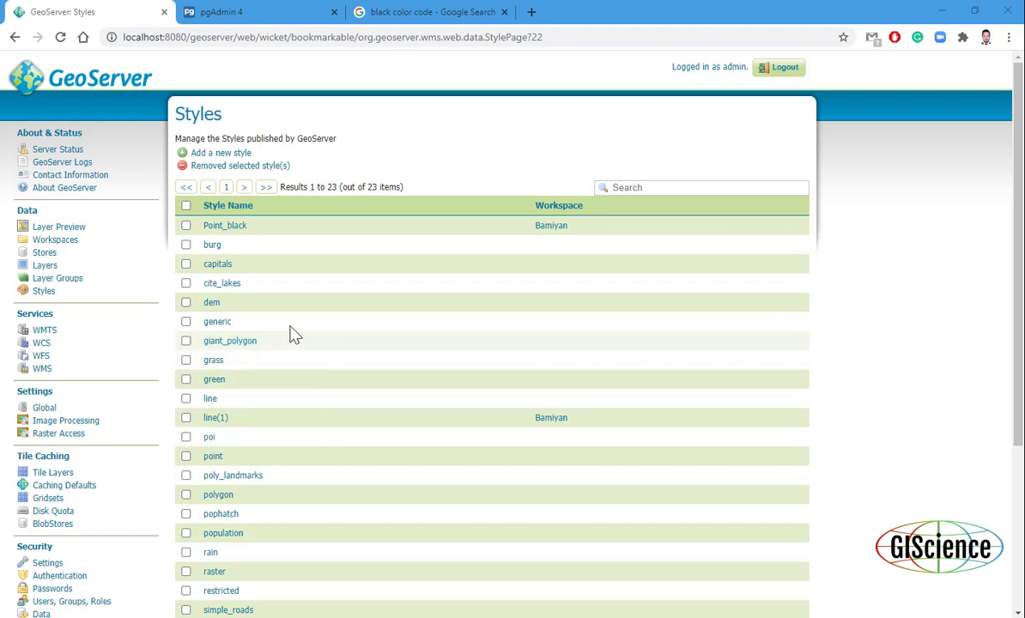
Add a new layer from the Bamiyan:Bamiyan_data store and start publishing bamiyan_city_points.
{"action": "left_click", "coordinate": [44, 266]}
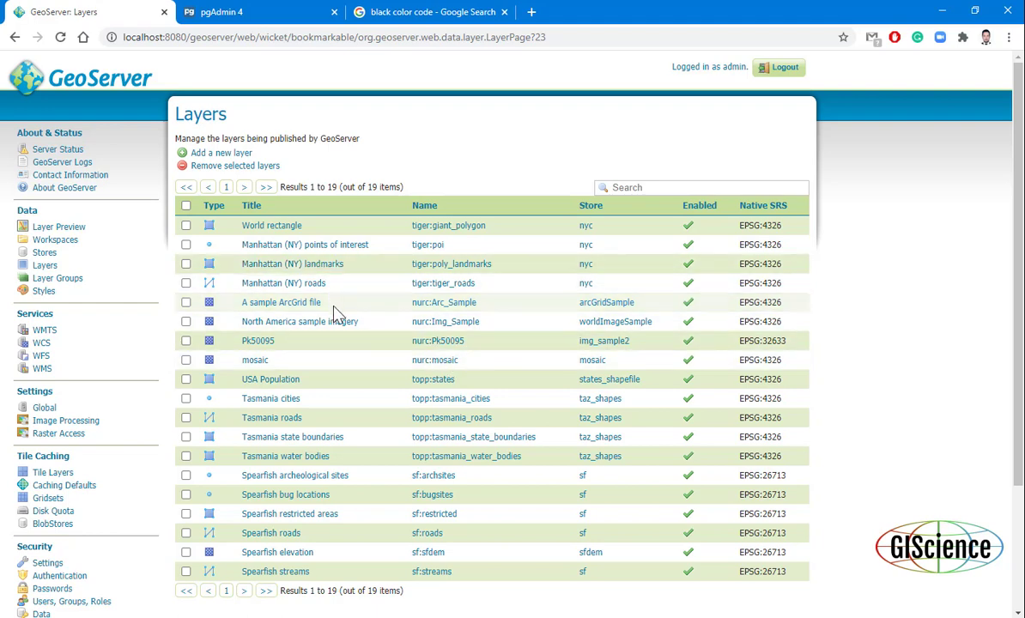
{"action": "left_click", "coordinate": [230, 162]}
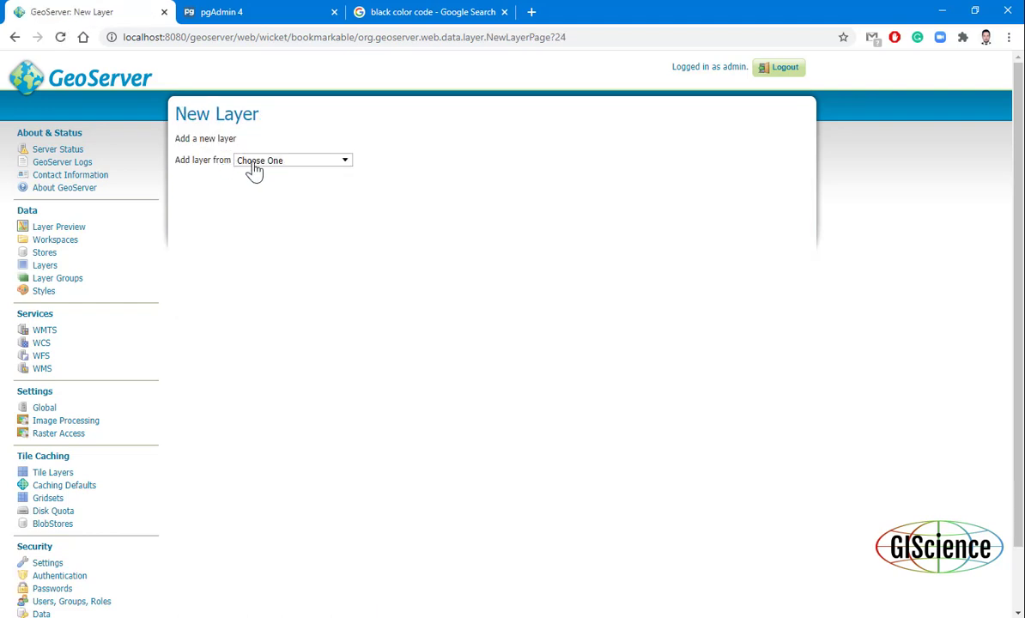
{"action": "left_click", "coordinate": [252, 163]}
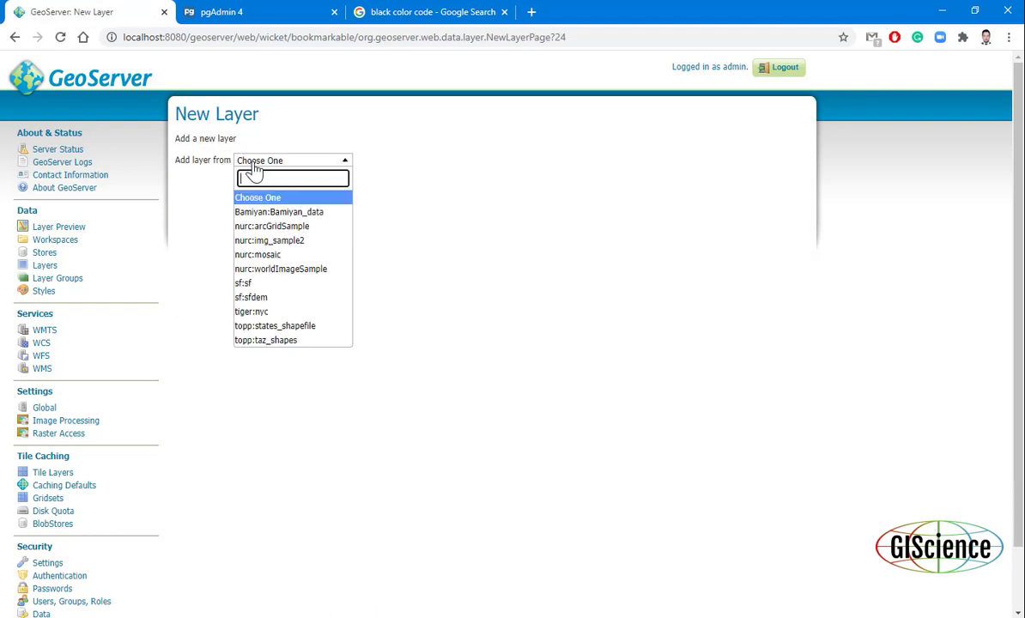
{"action": "left_click", "coordinate": [286, 215]}
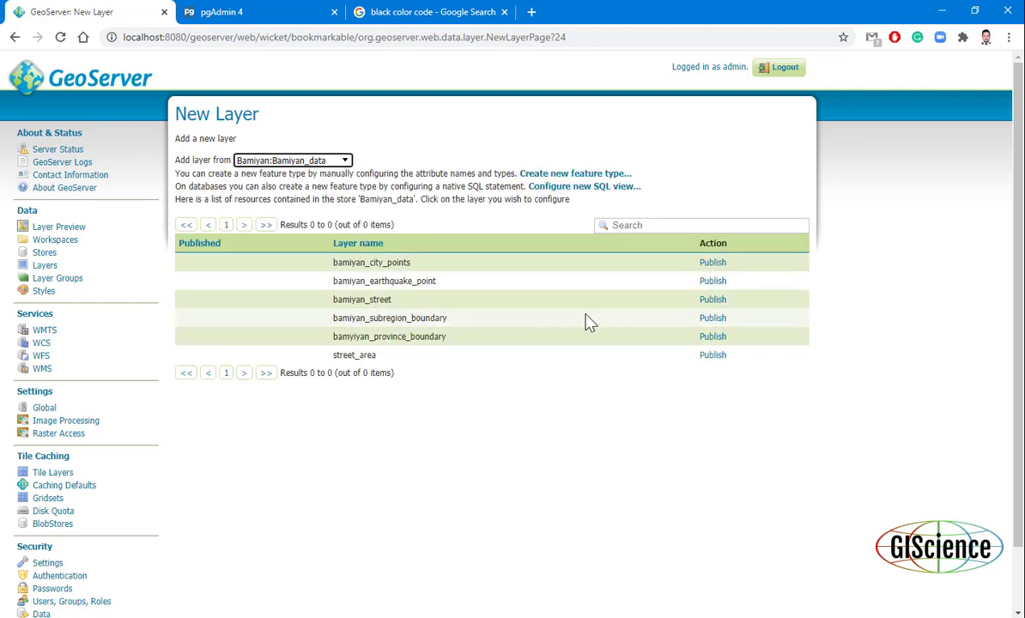
{"action": "left_click", "coordinate": [712, 266]}
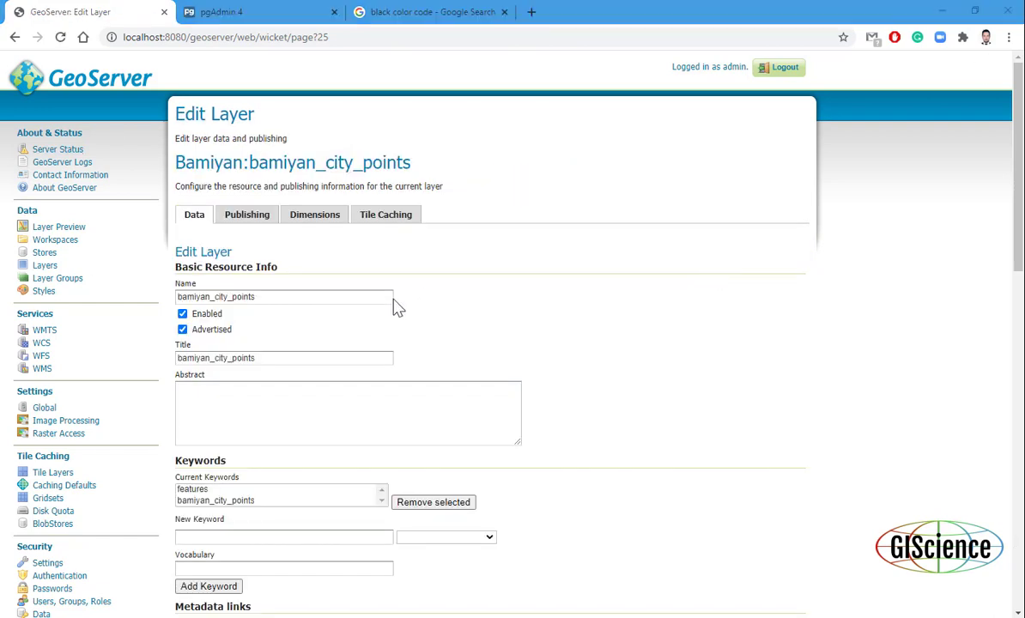
Compute the layer's native bounding box from the data and its Lat/Lon bounding box from the native bounds.
{"action": "scroll", "coordinate": [528, 316], "scroll_direction": "down", "scroll_amount": 4}
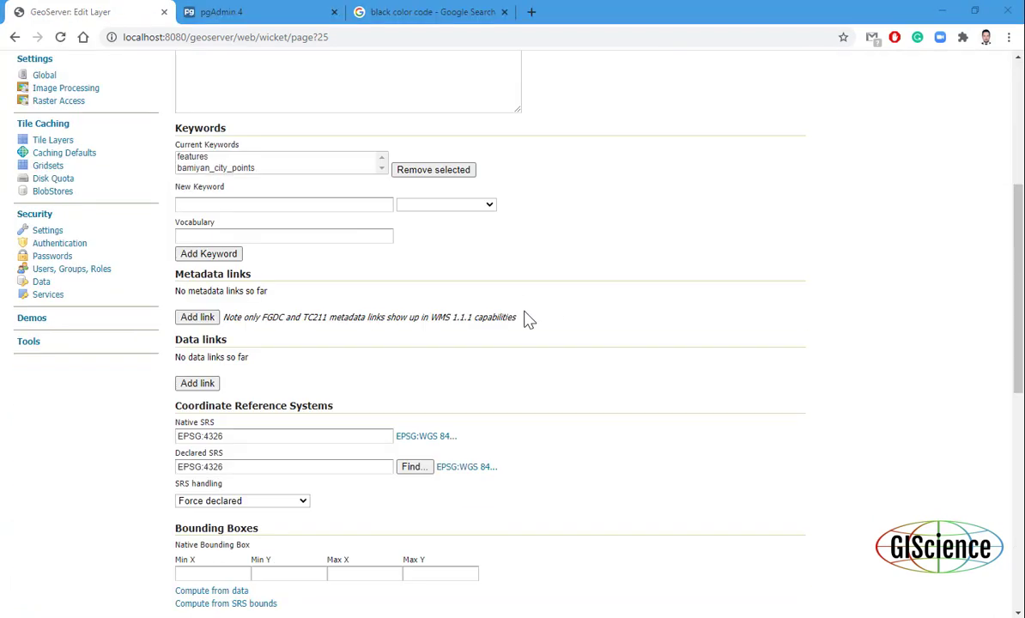
{"action": "scroll", "coordinate": [529, 319], "scroll_direction": "down", "scroll_amount": 4}
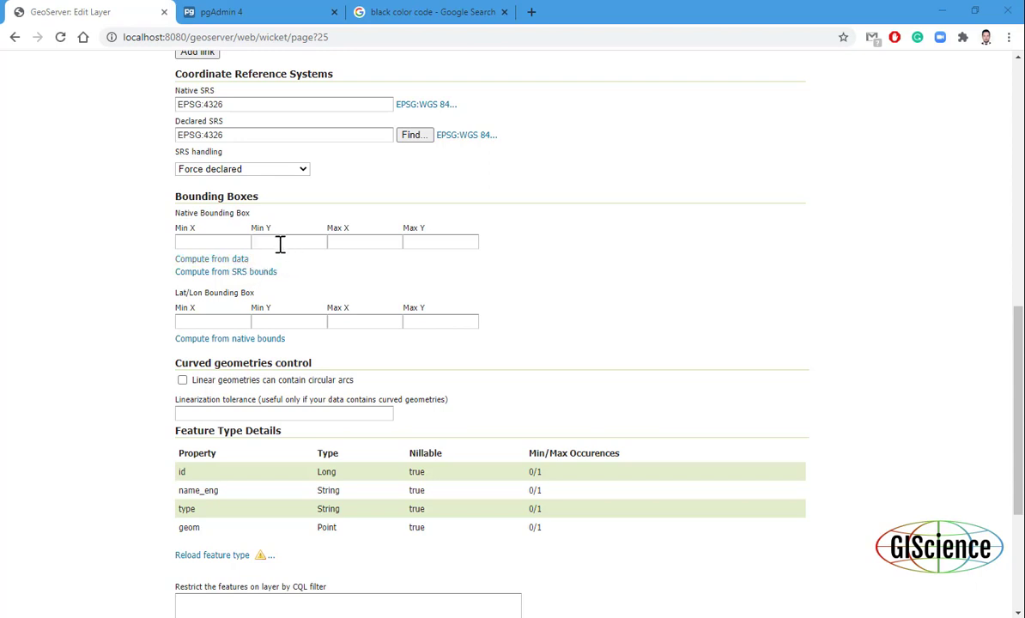
{"action": "left_click", "coordinate": [213, 273]}
{"action": "left_click", "coordinate": [222, 260]}
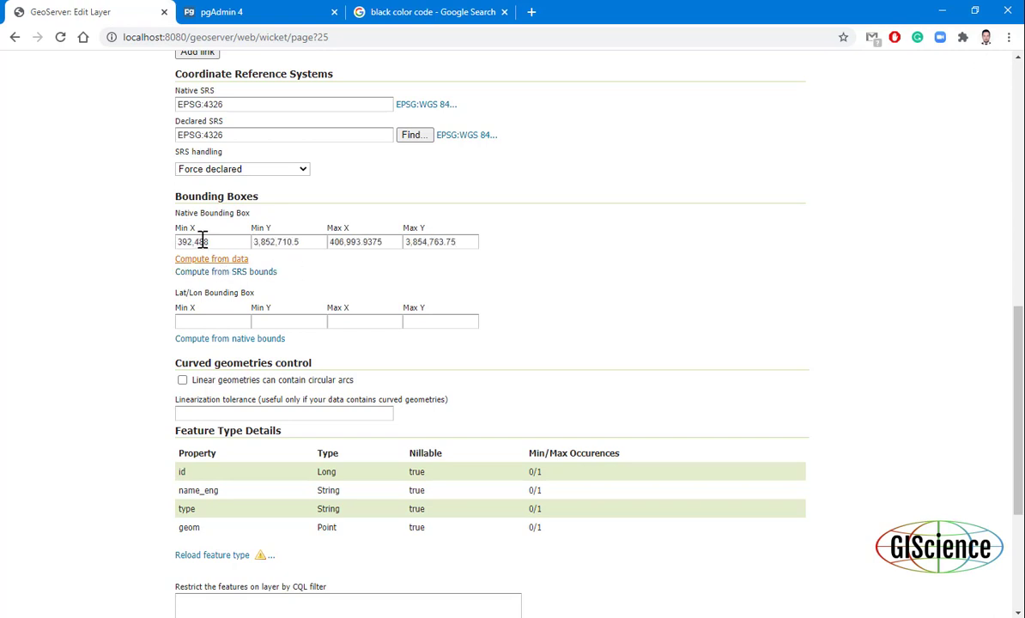
{"action": "left_click", "coordinate": [232, 340]}
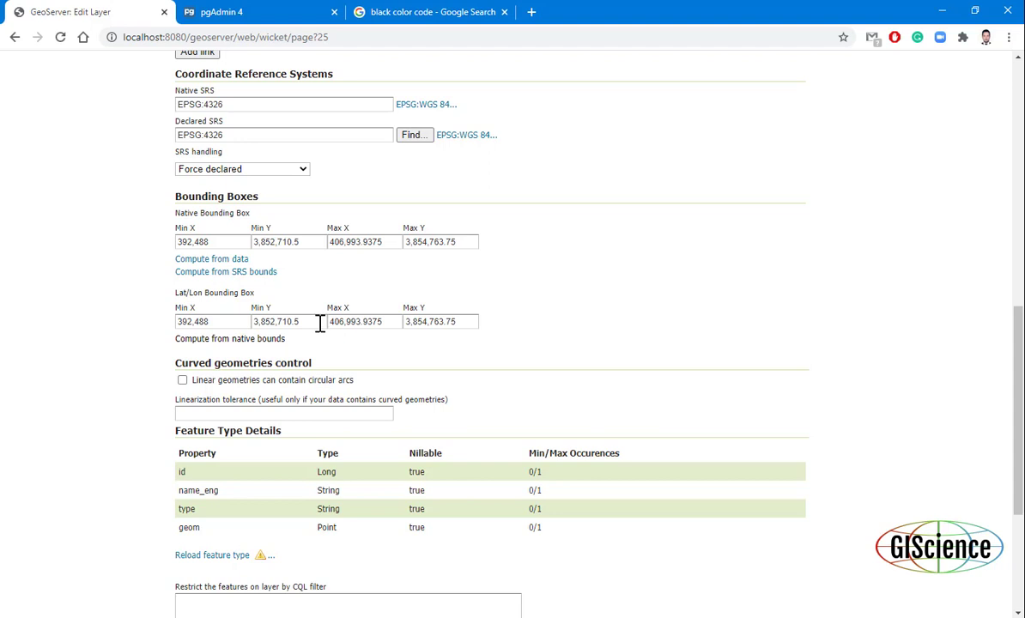
In the layer's WMS publishing settings, add Bamiyan:Point_black to the selected additional styles.
{"action": "scroll", "coordinate": [322, 321], "scroll_direction": "down", "scroll_amount": 3}
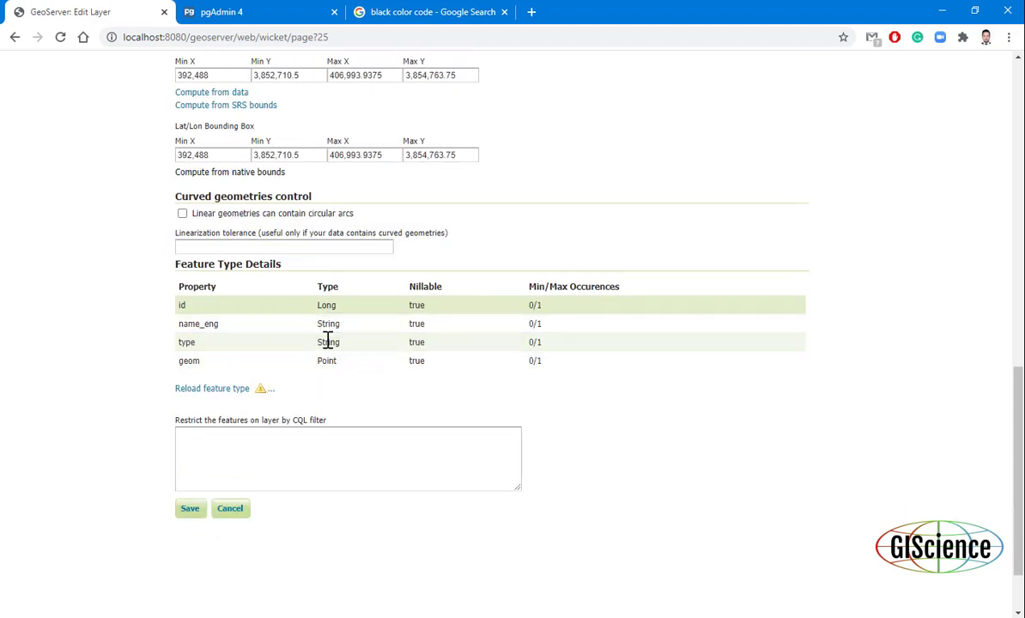
{"action": "scroll", "coordinate": [328, 342], "scroll_direction": "up", "scroll_amount": 10}
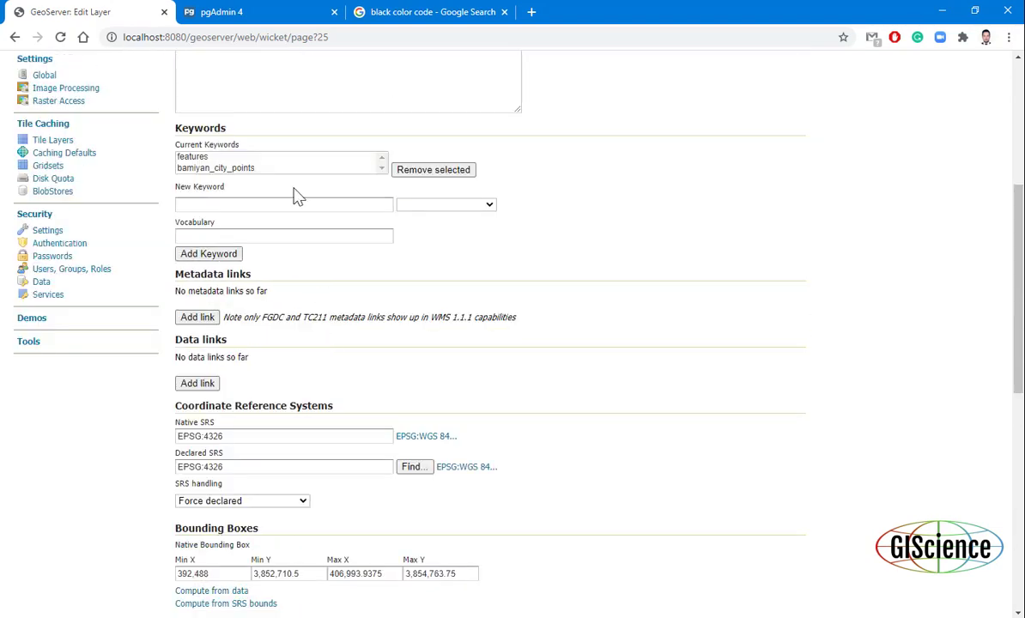
{"action": "left_click", "coordinate": [248, 217]}
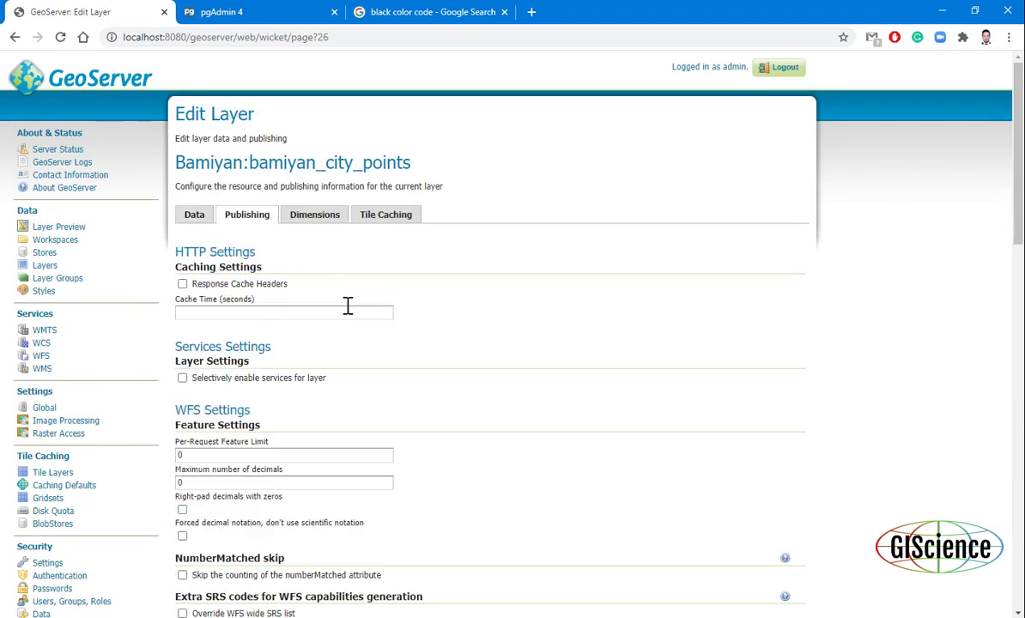
{"action": "scroll", "coordinate": [348, 304], "scroll_direction": "down", "scroll_amount": 2}
{"action": "scroll", "coordinate": [348, 305], "scroll_direction": "down", "scroll_amount": 4}
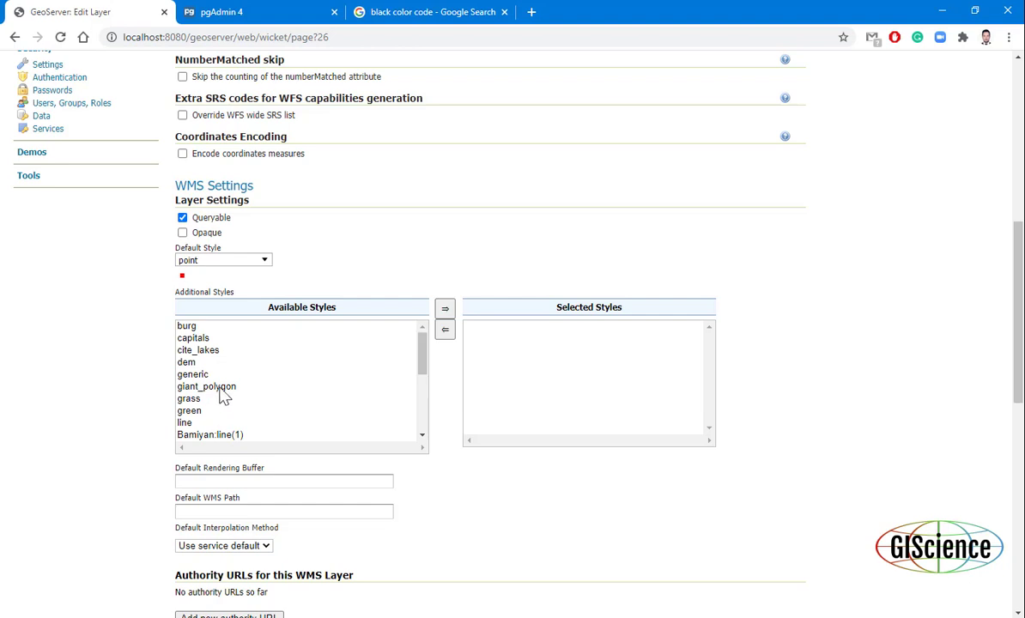
{"action": "left_click_drag", "start_coordinate": [427, 367], "coordinate": [424, 400]}
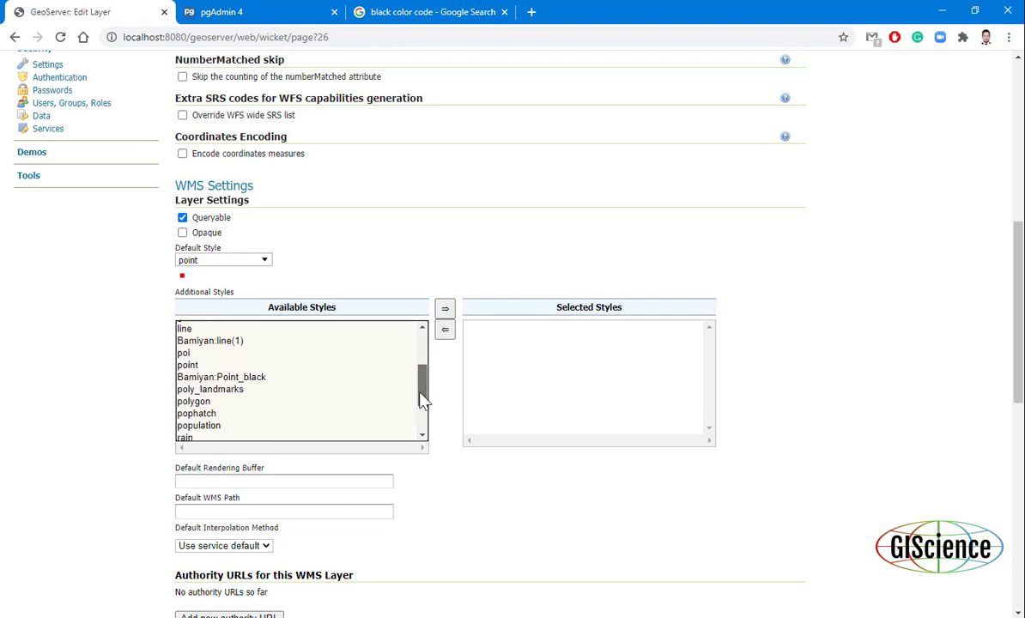
{"action": "left_click", "coordinate": [239, 382]}
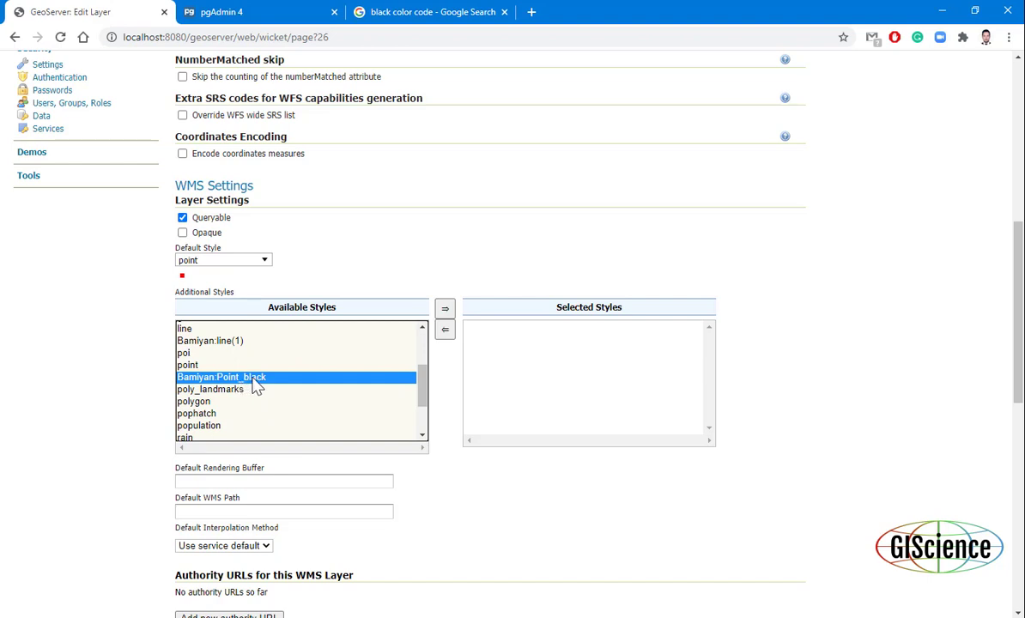
{"action": "double_click", "coordinate": [254, 382]}
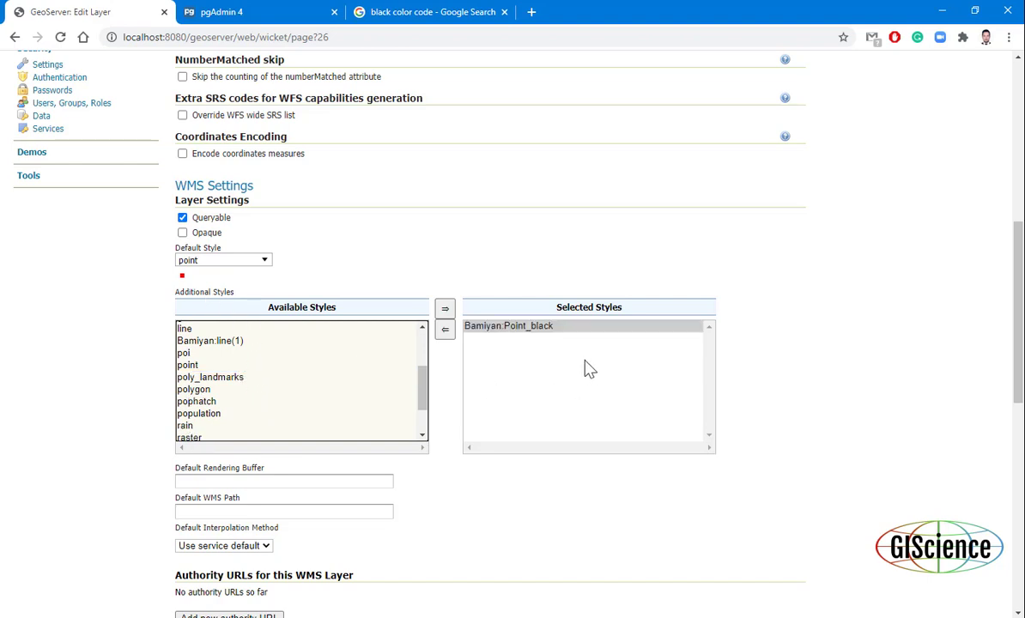
Save the bamiyan_city_points layer with its additional style to publish it.
{"action": "scroll", "coordinate": [385, 411], "scroll_direction": "down", "scroll_amount": 1}
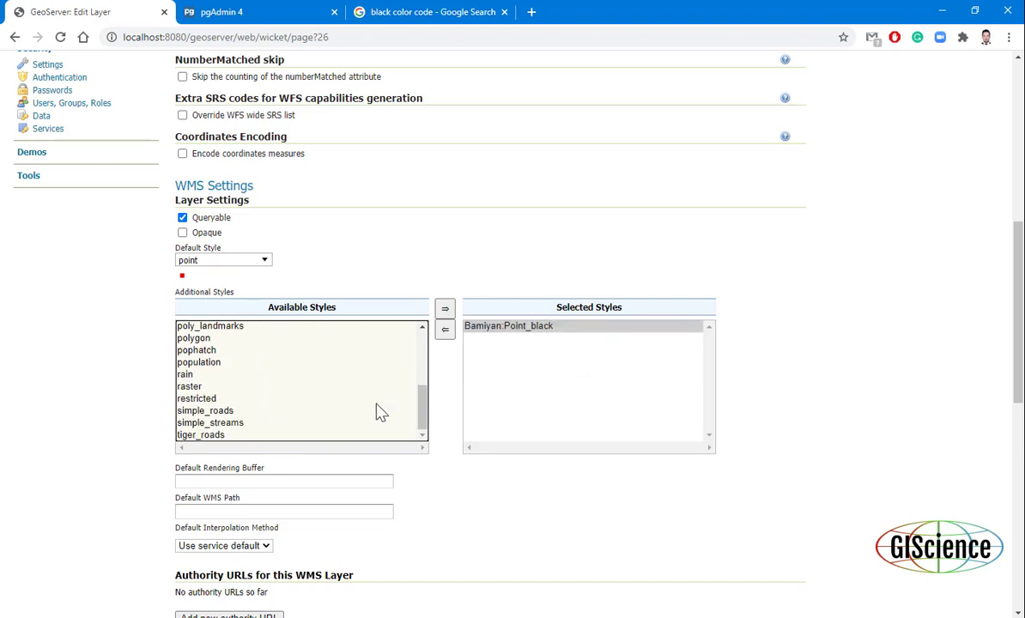
{"action": "scroll", "coordinate": [431, 485], "scroll_direction": "down", "scroll_amount": 2}
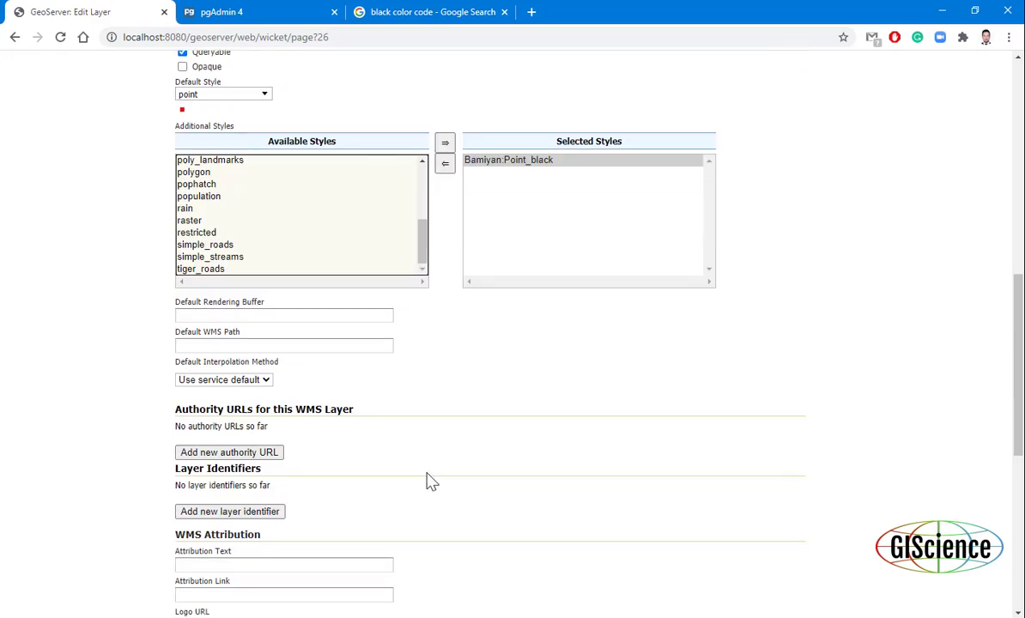
{"action": "scroll", "coordinate": [430, 482], "scroll_direction": "down", "scroll_amount": 4}
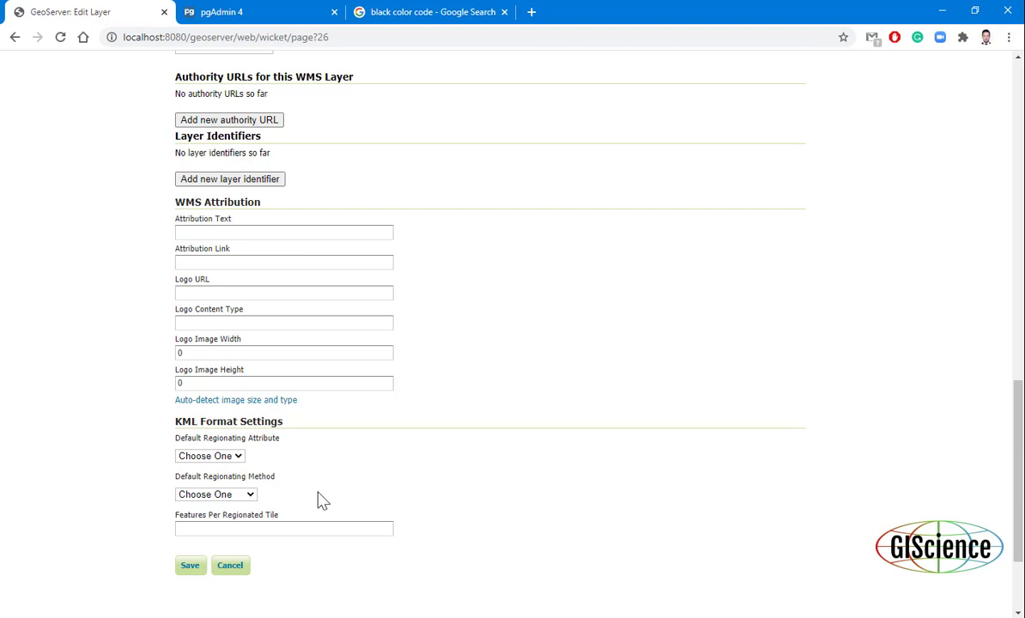
{"action": "left_click", "coordinate": [189, 566]}
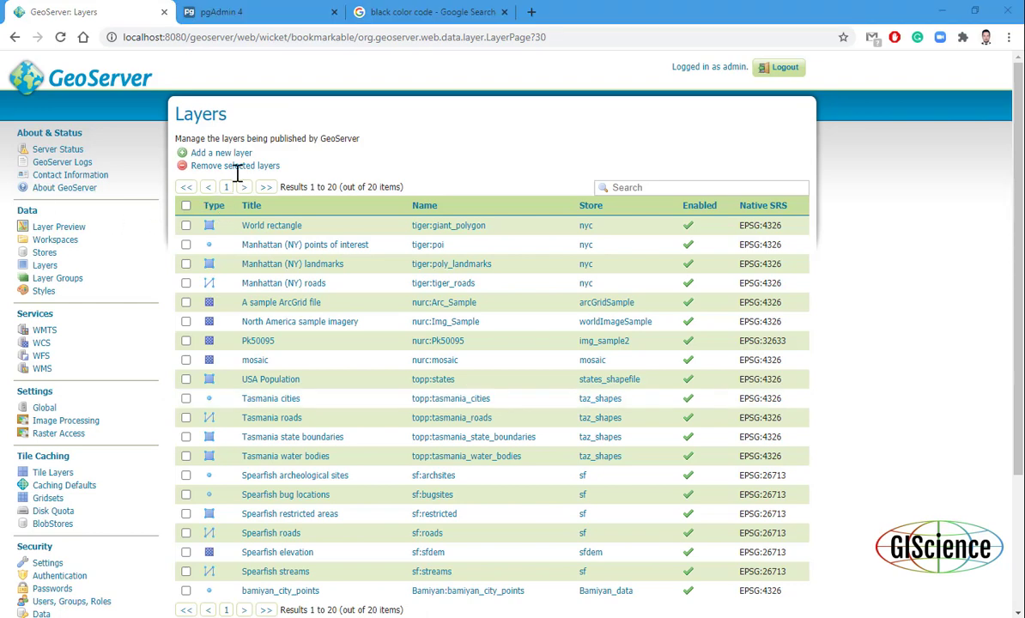
Add a new layer from the Bamiyan:Bamiyan_data store and start publishing bamiyan_street.
{"action": "left_click", "coordinate": [248, 154]}
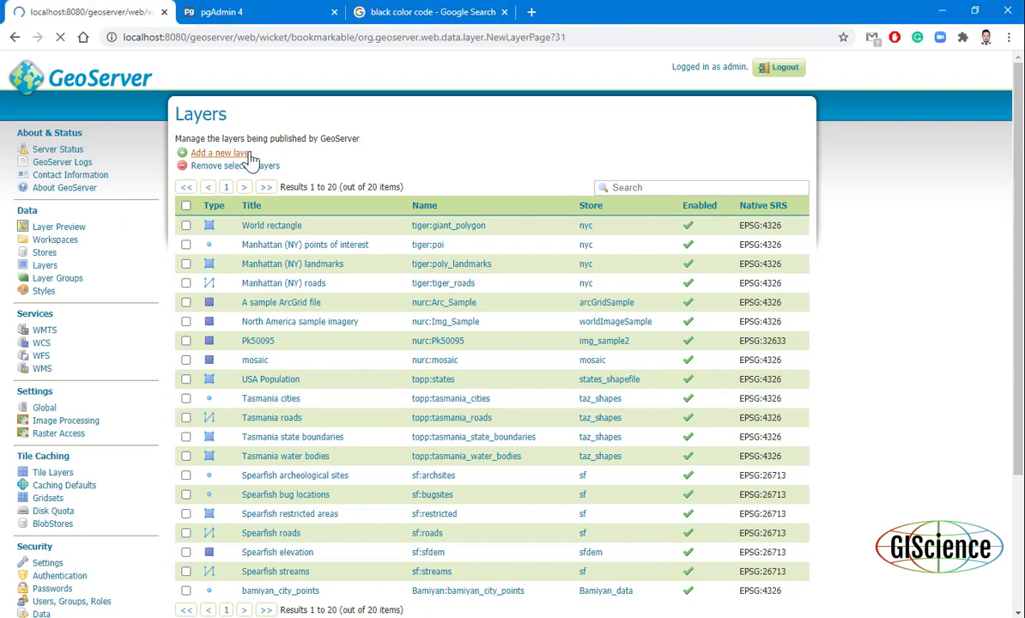
{"action": "left_click", "coordinate": [258, 161]}
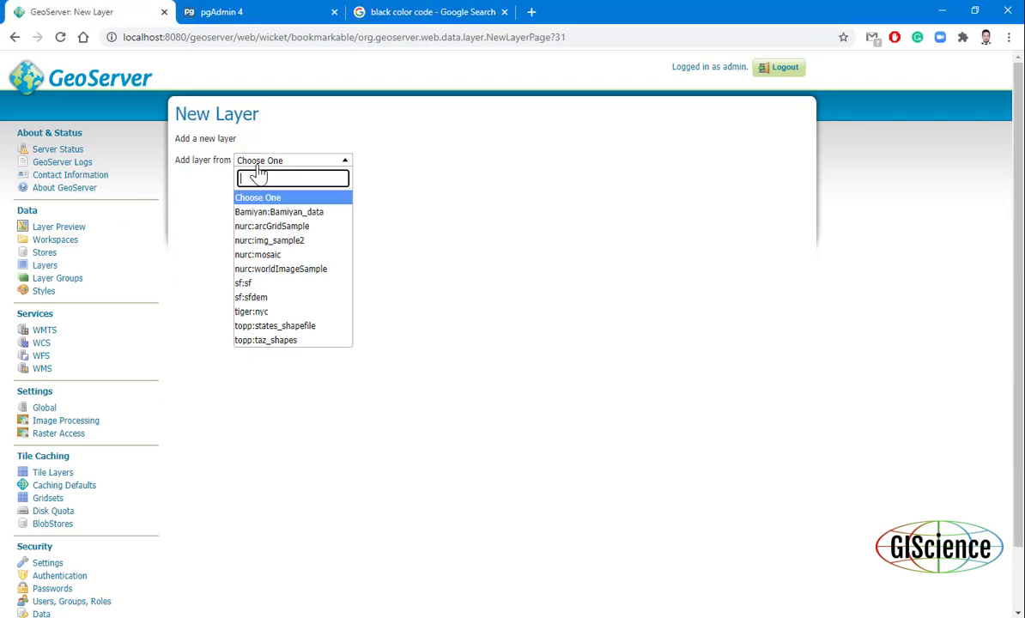
{"action": "left_click", "coordinate": [257, 212]}
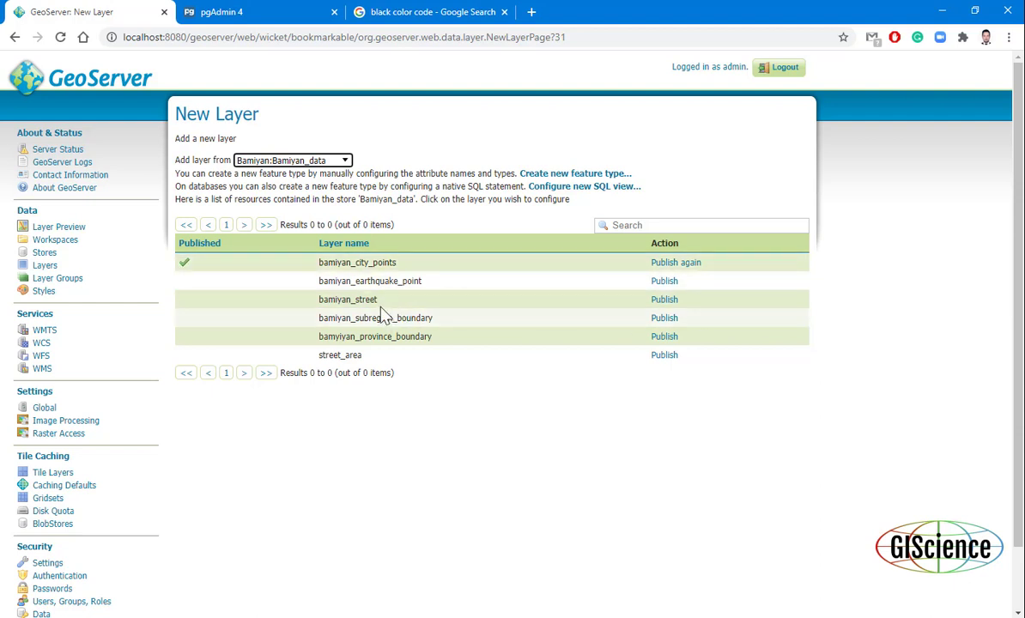
{"action": "left_click", "coordinate": [663, 300]}
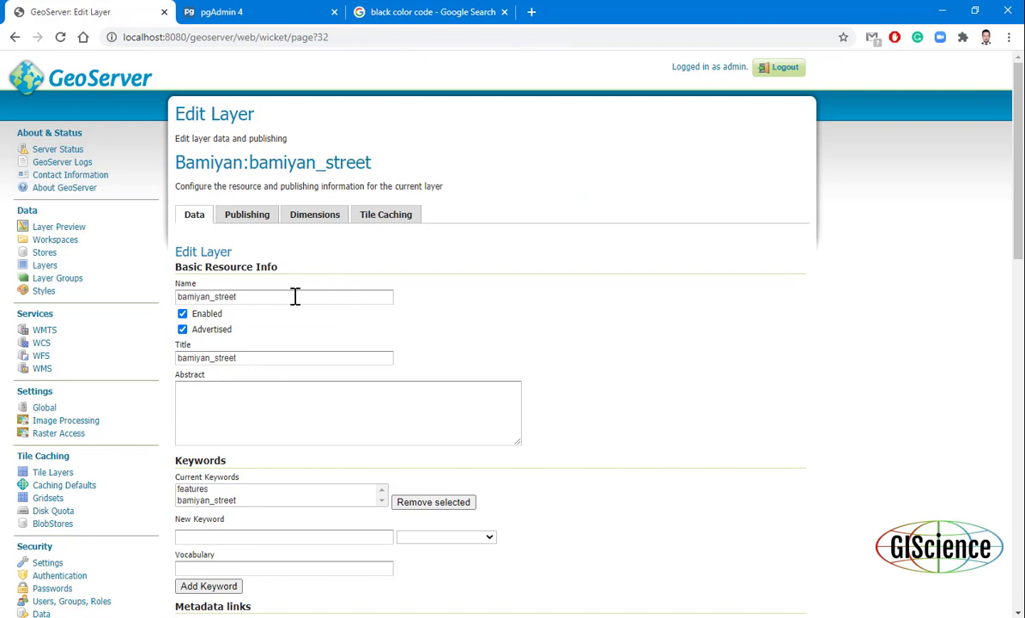
Compute bamiyan_street's native bounding box from the data and its Lat/Lon bounding box from the native bounds.
{"action": "scroll", "coordinate": [293, 298], "scroll_direction": "down", "scroll_amount": 6}
{"action": "left_click", "coordinate": [210, 425]}
{"action": "left_click", "coordinate": [206, 506]}
{"action": "scroll", "coordinate": [208, 507], "scroll_direction": "down", "scroll_amount": 6}
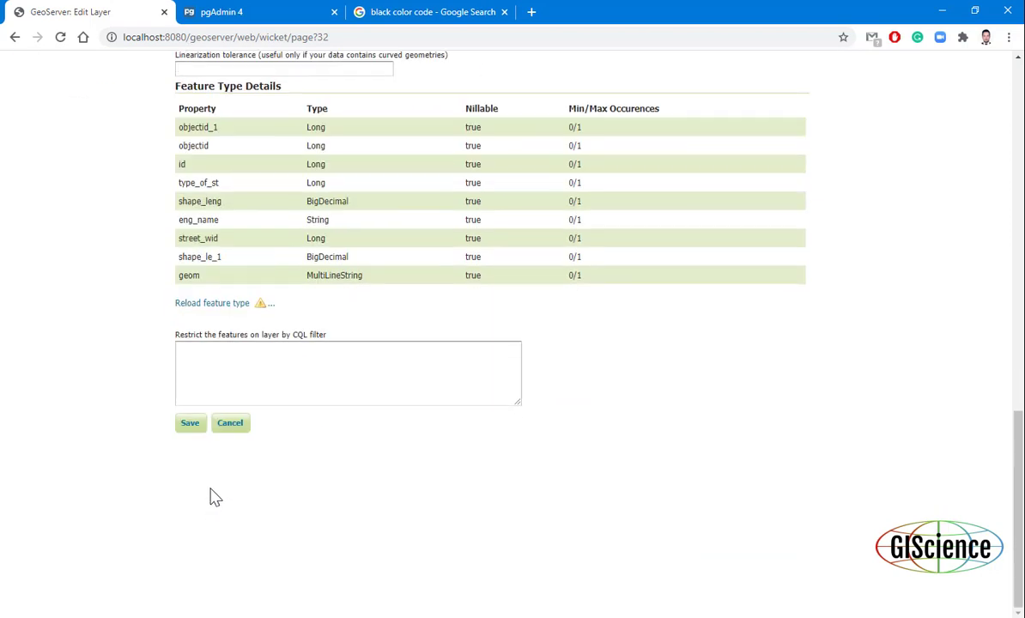
In bamiyan_street's WMS publishing settings, add Bamiyan:line(1) to the selected additional styles and save the layer.
{"action": "scroll", "coordinate": [210, 495], "scroll_direction": "up", "scroll_amount": 12}
{"action": "left_click", "coordinate": [252, 221]}
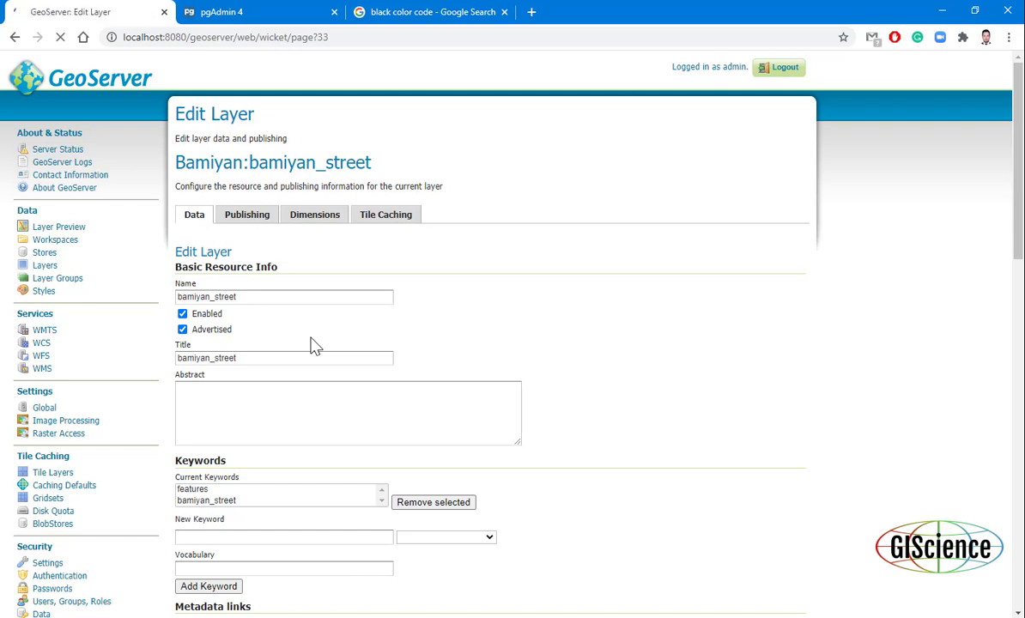
{"action": "scroll", "coordinate": [315, 346], "scroll_direction": "down", "scroll_amount": 4}
{"action": "scroll", "coordinate": [311, 342], "scroll_direction": "down", "scroll_amount": 4}
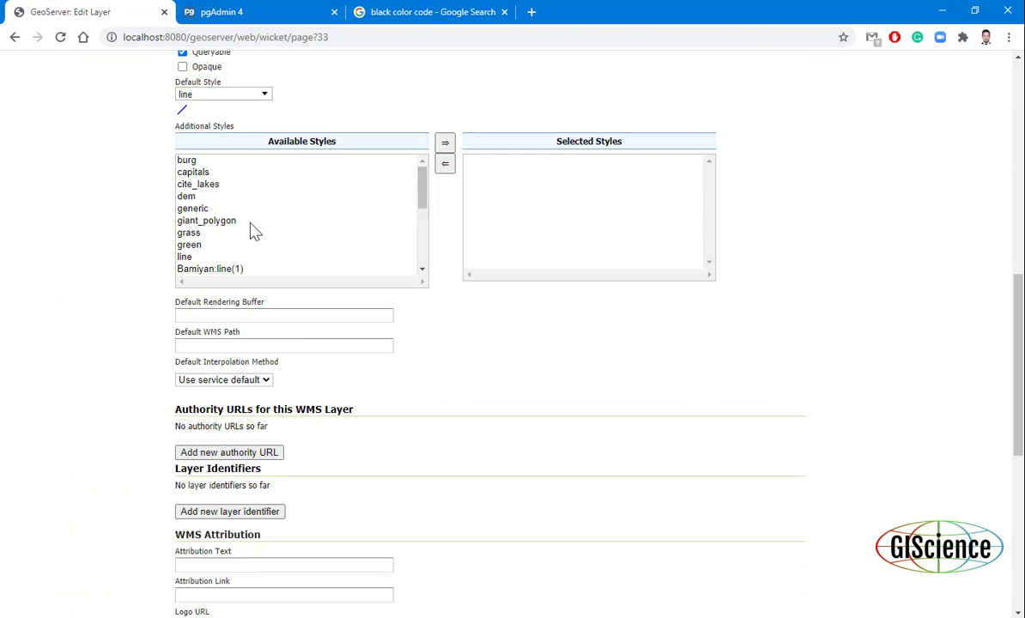
{"action": "left_click", "coordinate": [231, 270]}
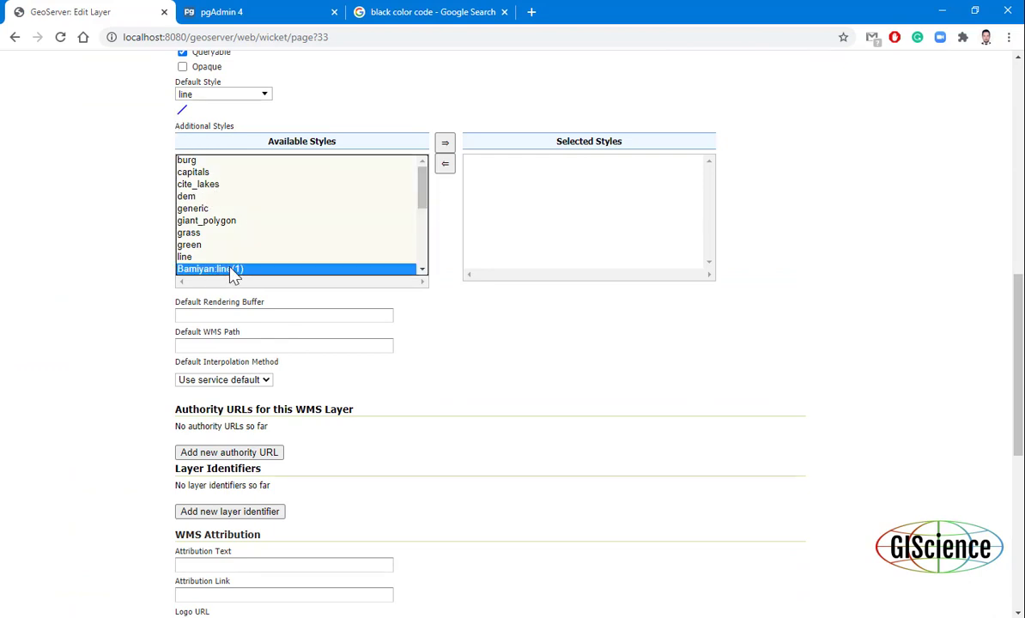
{"action": "double_click", "coordinate": [232, 271]}
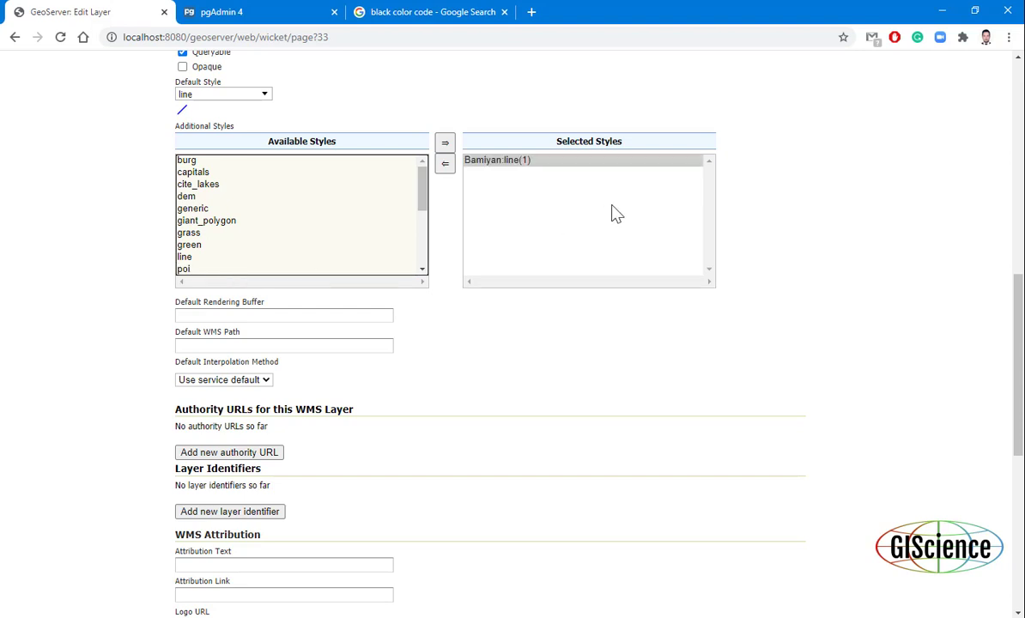
{"action": "scroll", "coordinate": [263, 419], "scroll_direction": "down", "scroll_amount": 4}
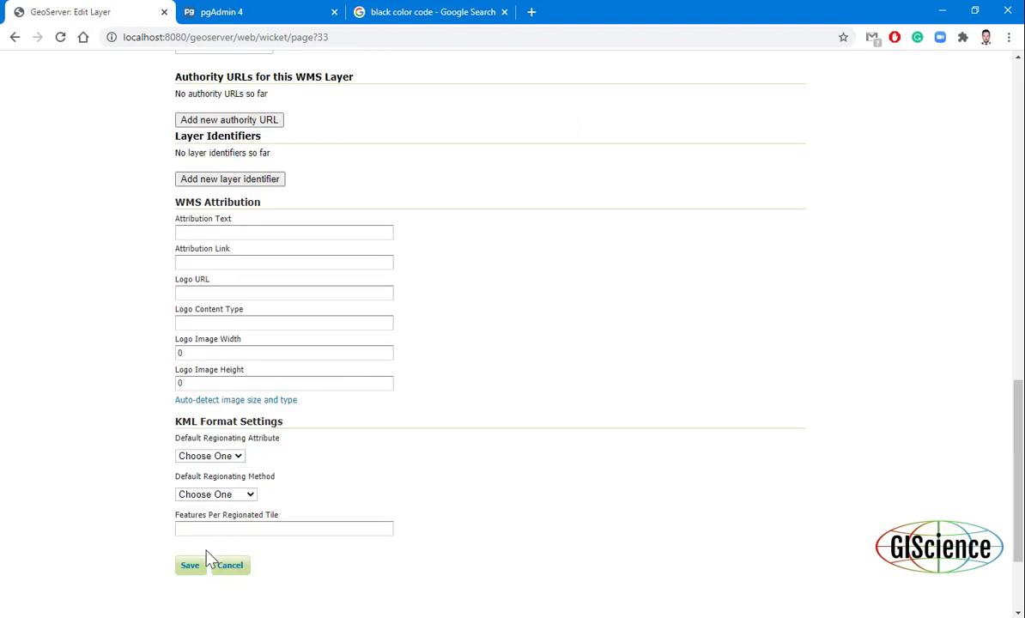
{"action": "left_click", "coordinate": [191, 565]}
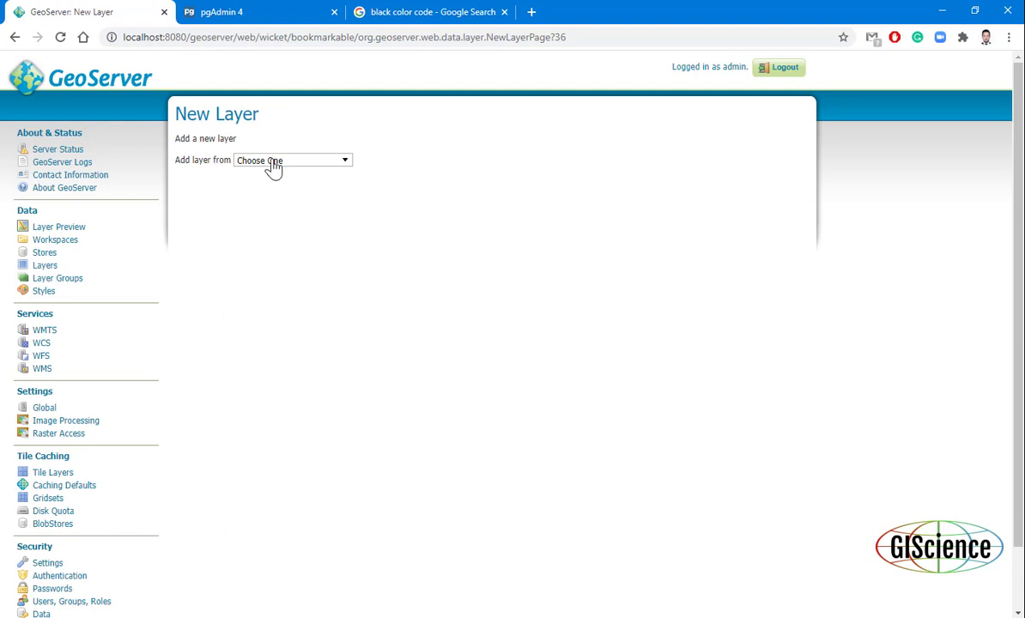
List the resources of the Bamiyan:Bamiyan_data store to check which layers are already published.
{"action": "left_click", "coordinate": [273, 160]}
{"action": "left_click", "coordinate": [275, 188]}
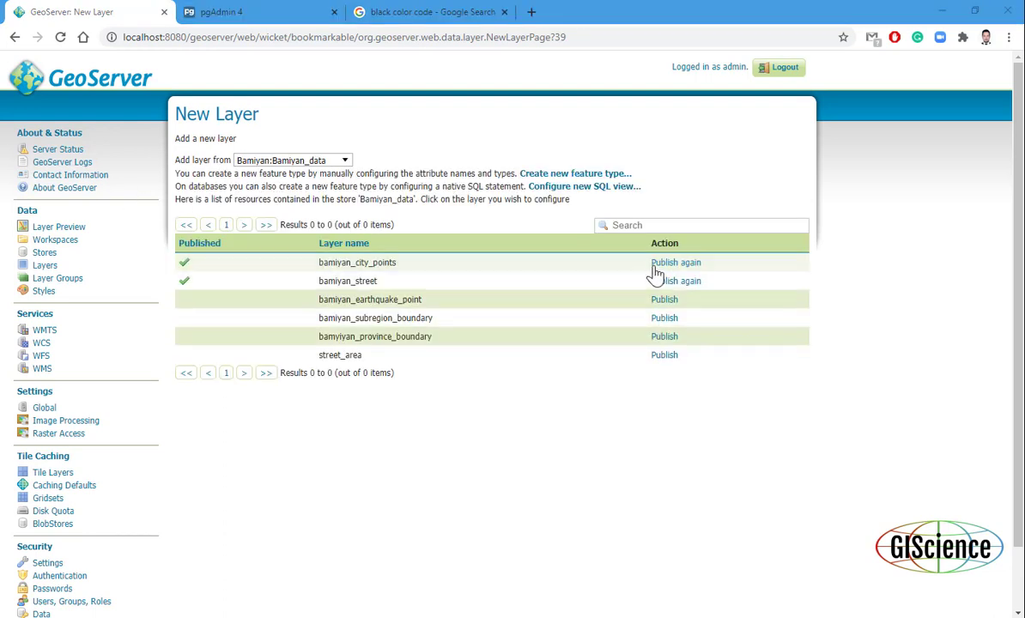
Preview bamiyan_city_points in OpenLayers from the layer preview list, and return to the list.
{"action": "left_click", "coordinate": [51, 231]}
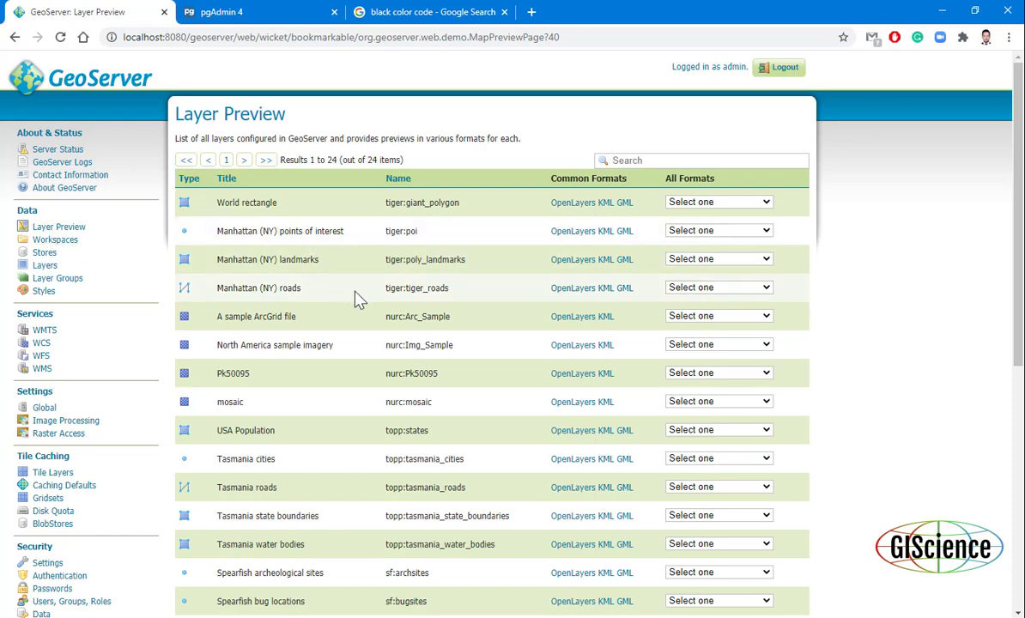
{"action": "scroll", "coordinate": [359, 297], "scroll_direction": "down", "scroll_amount": 4}
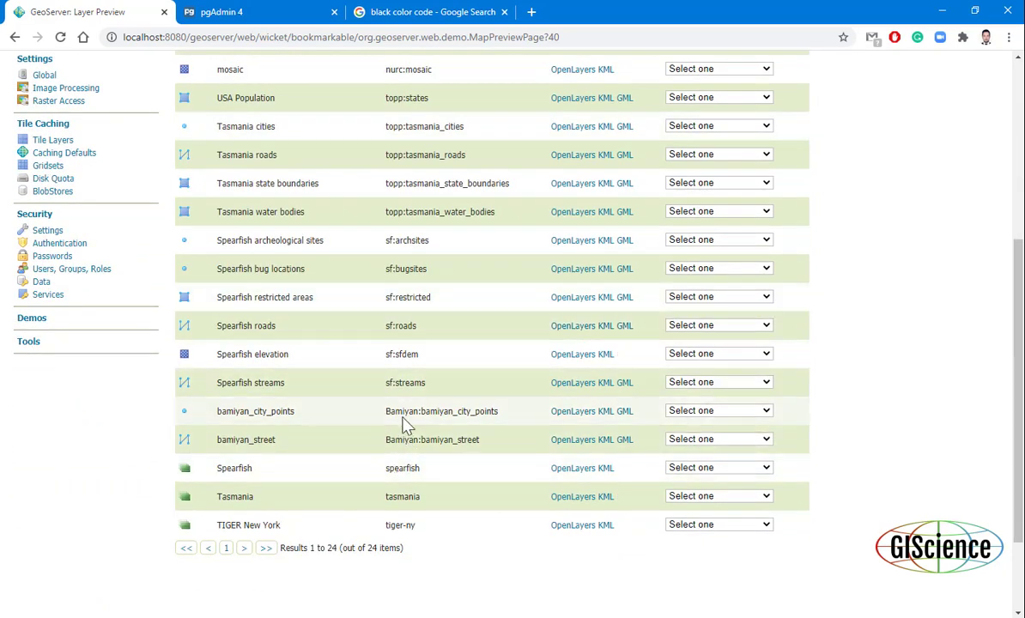
{"action": "left_click", "coordinate": [573, 412]}
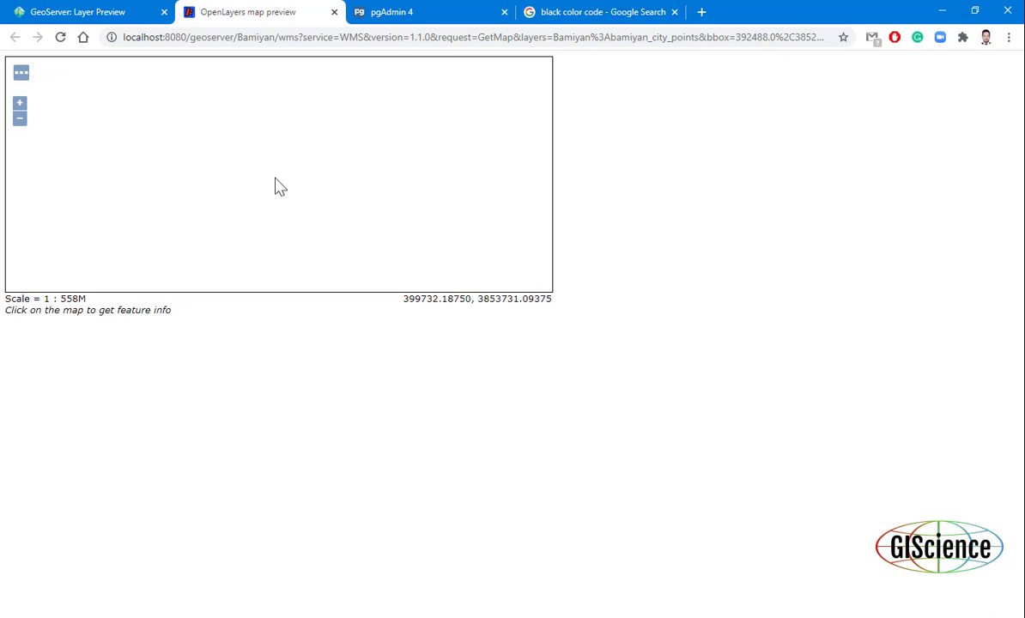
{"action": "left_click", "coordinate": [103, 12]}
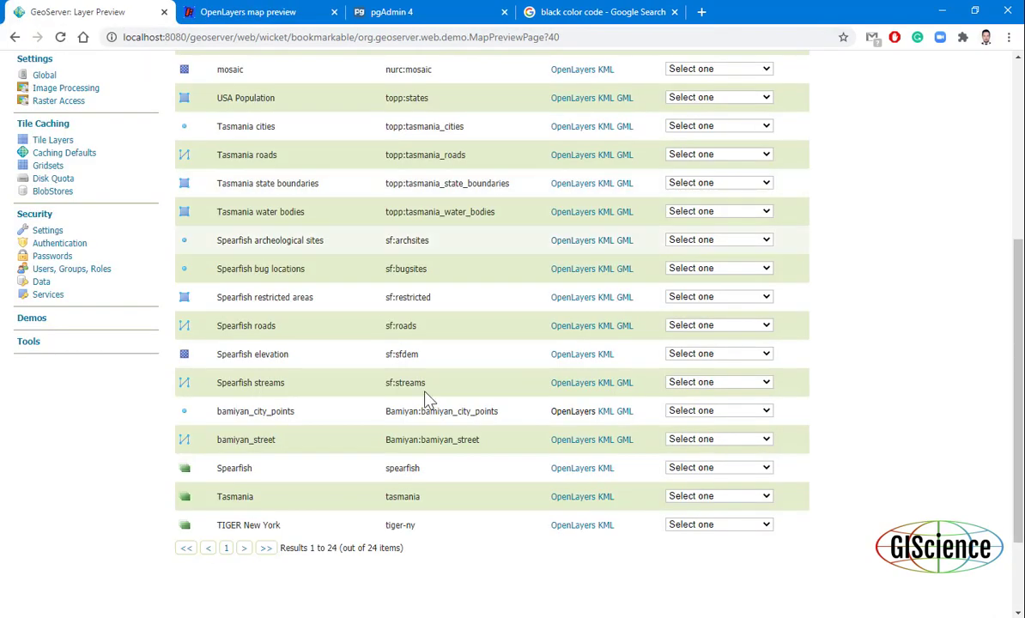
Choose the Bamiyan:Bamiyan_data store for a new layer and open bamiyan_city_points for publishing again.
{"action": "scroll", "coordinate": [609, 448], "scroll_direction": "up", "scroll_amount": 4}
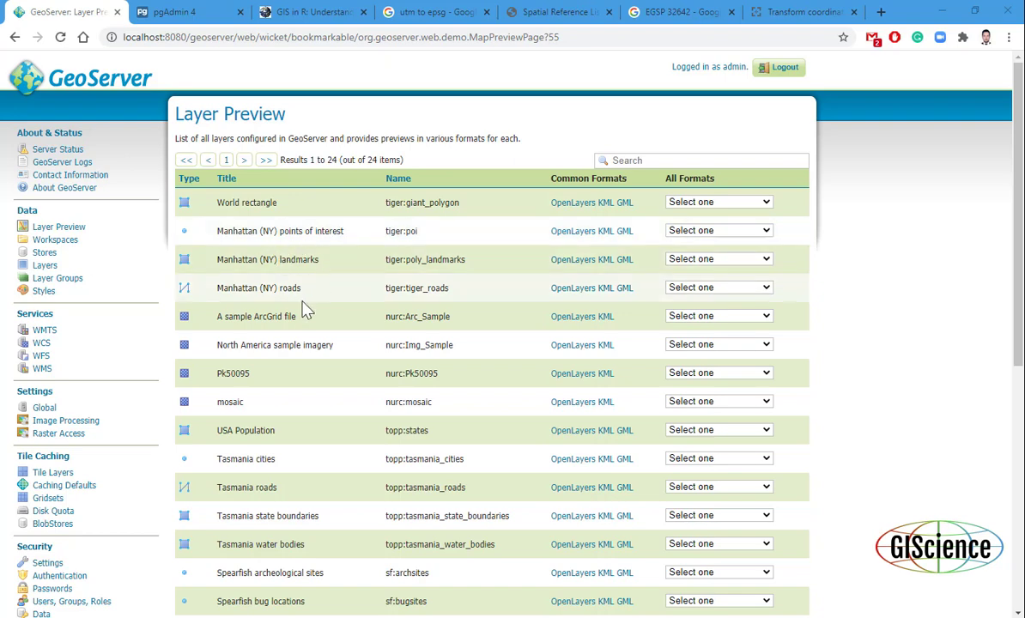
{"action": "left_click", "coordinate": [43, 271]}
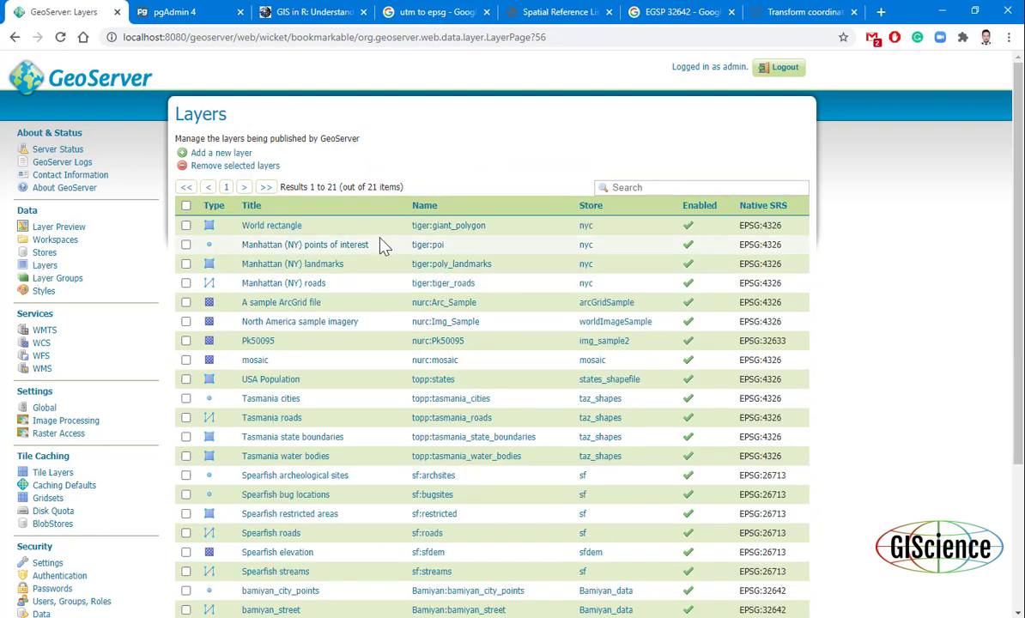
{"action": "left_click", "coordinate": [227, 154]}
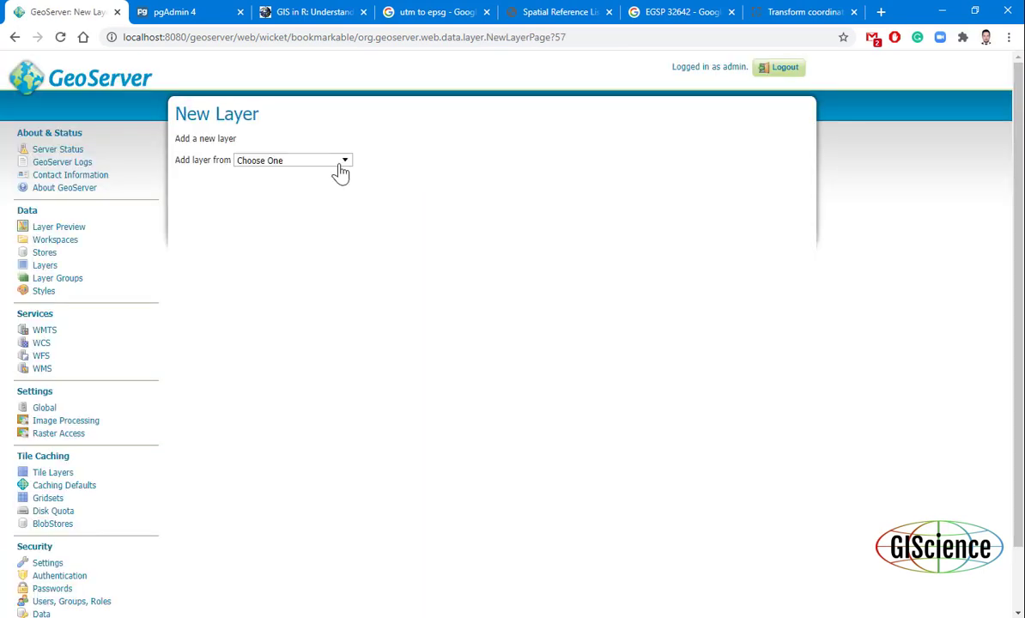
{"action": "left_click", "coordinate": [336, 163]}
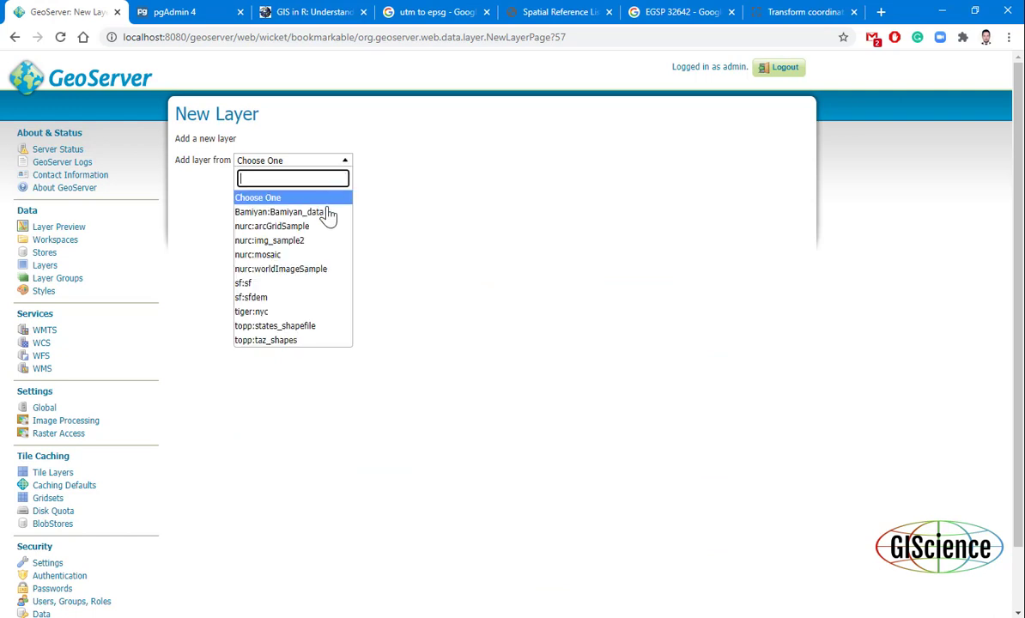
{"action": "left_click", "coordinate": [328, 213]}
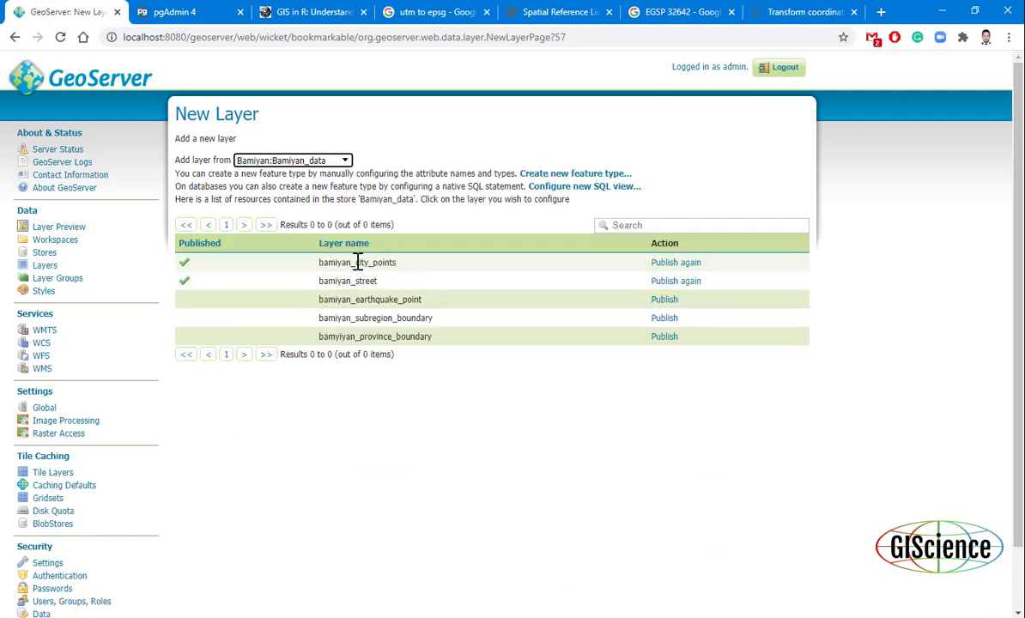
{"action": "left_click", "coordinate": [669, 268]}
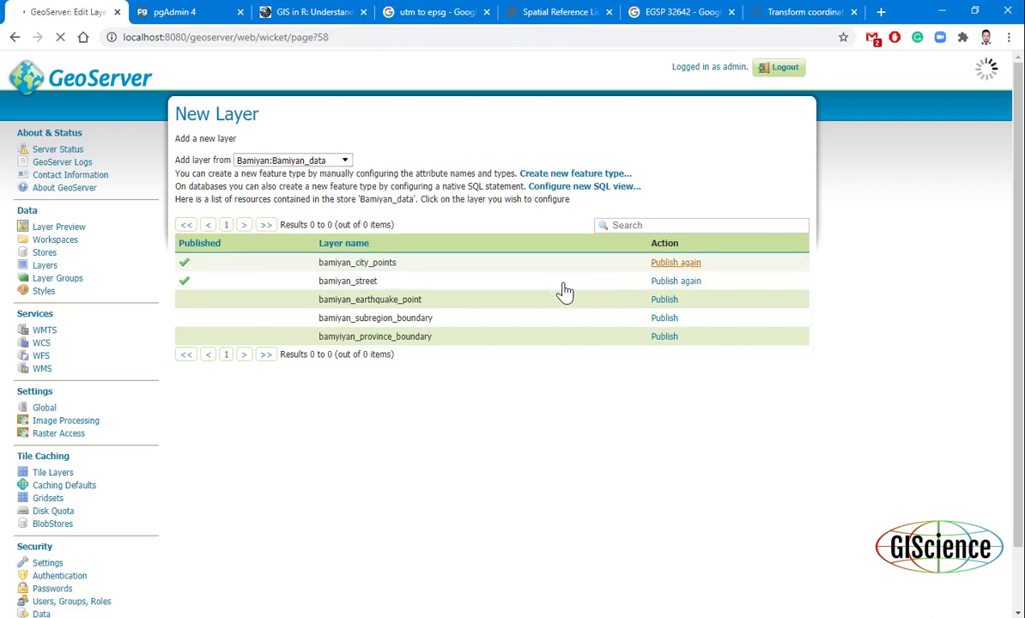
Review the coordinate reference system and bounding box settings of bamiyan_city_points, and cancel the layer edit.
{"action": "scroll", "coordinate": [414, 310], "scroll_direction": "down", "scroll_amount": 4}
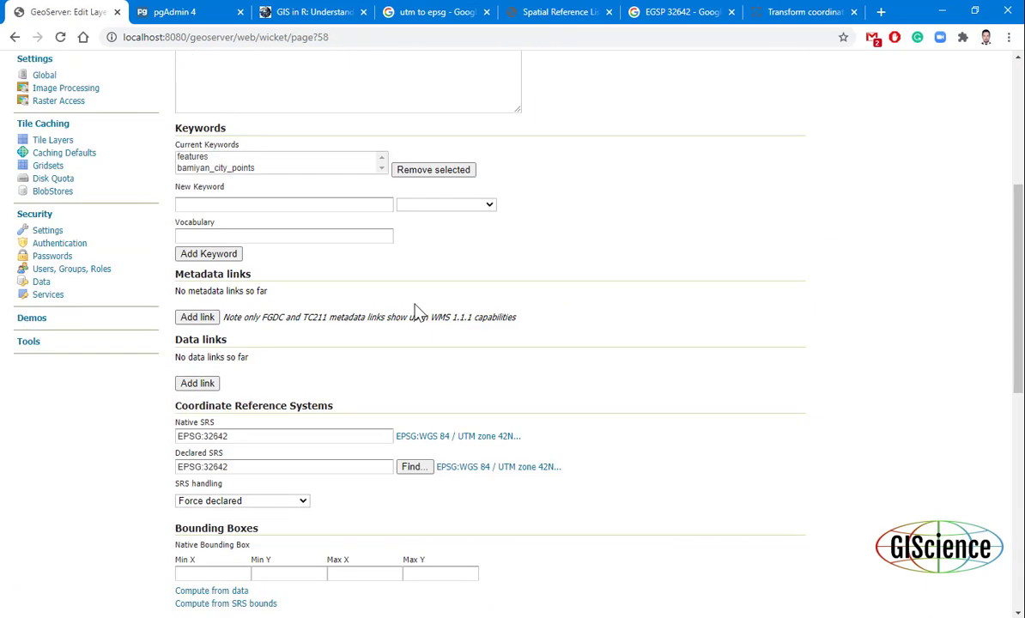
{"action": "scroll", "coordinate": [345, 282], "scroll_direction": "down", "scroll_amount": 3}
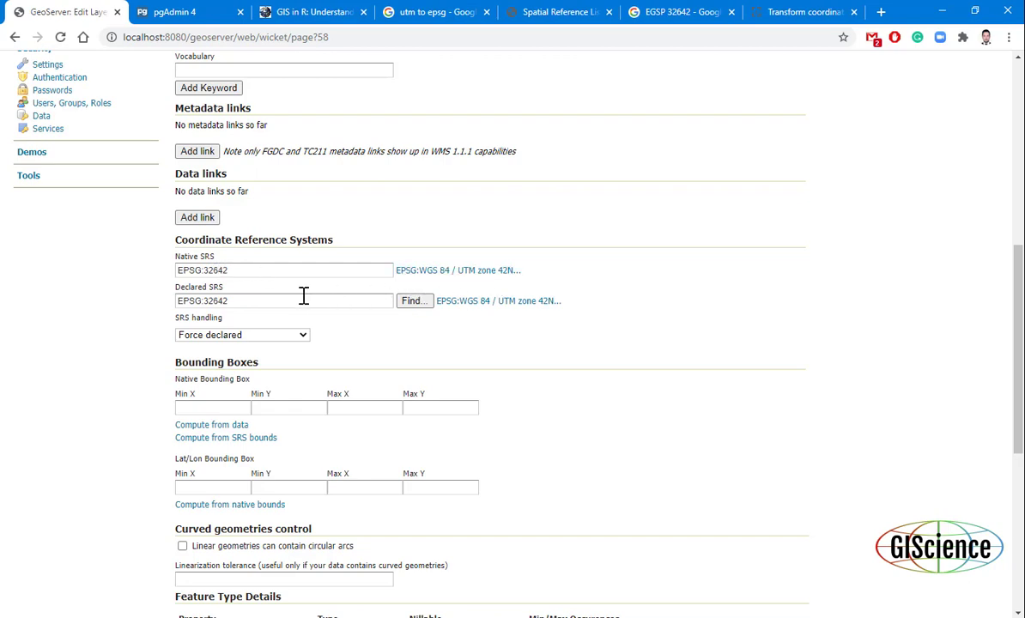
{"action": "scroll", "coordinate": [288, 283], "scroll_direction": "down", "scroll_amount": 4}
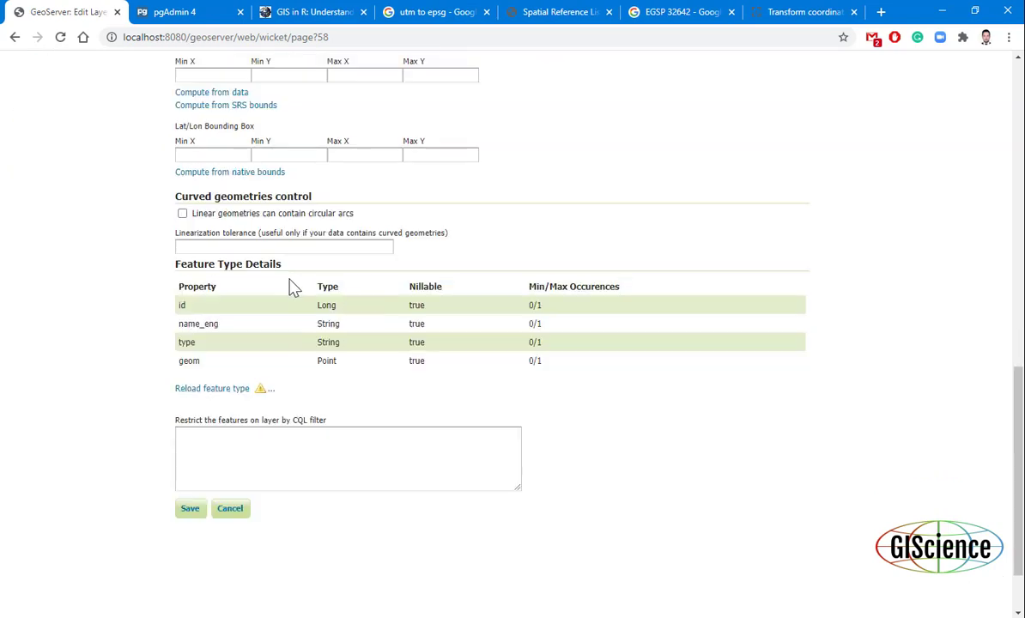
{"action": "left_click", "coordinate": [228, 512]}
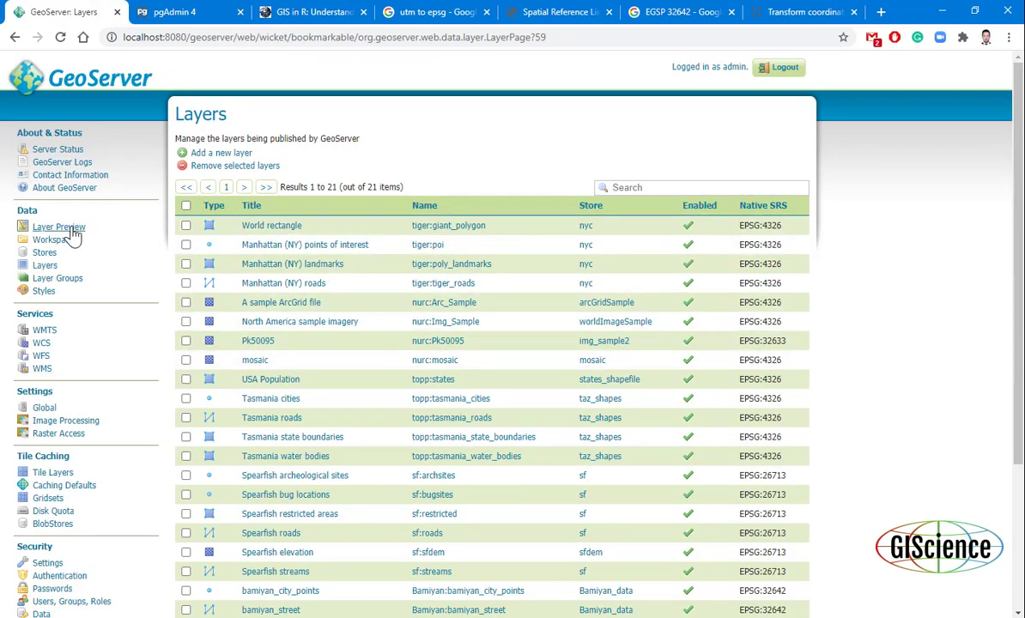
Check the published layers in the layer list, and preview bamiyan_street and bamiyan_city_points in OpenLayers.
{"action": "scroll", "coordinate": [496, 323], "scroll_direction": "down", "scroll_amount": 3}
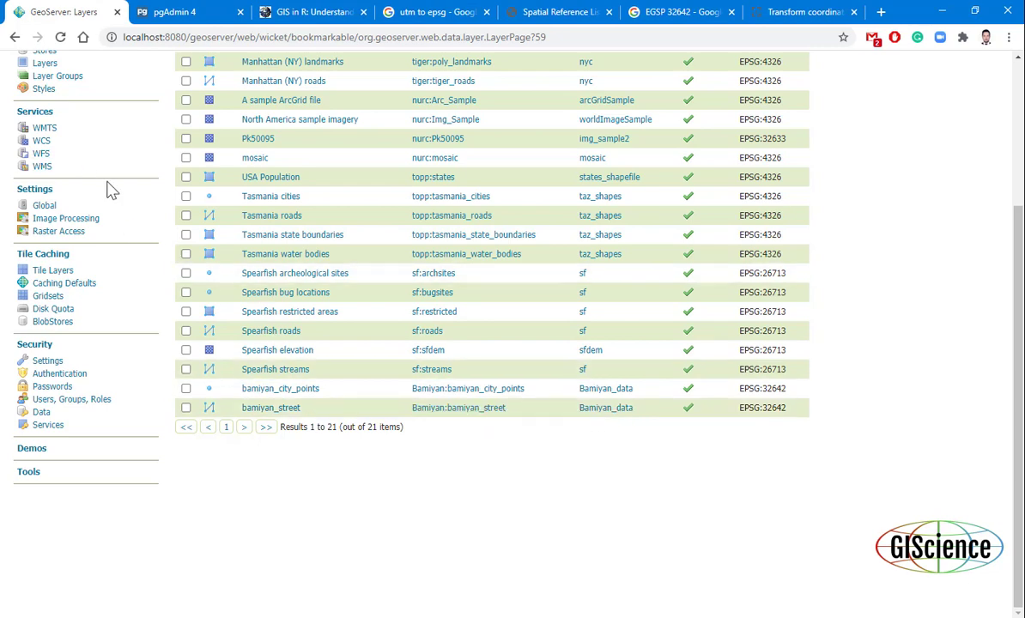
{"action": "scroll", "coordinate": [110, 189], "scroll_direction": "up", "scroll_amount": 3}
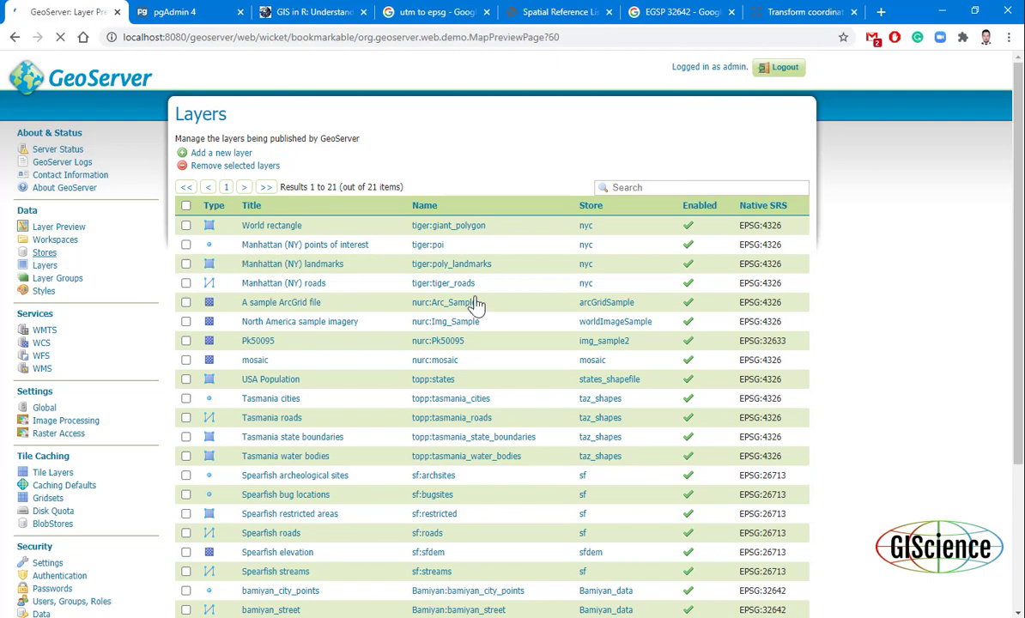
{"action": "scroll", "coordinate": [468, 309], "scroll_direction": "down", "scroll_amount": 4}
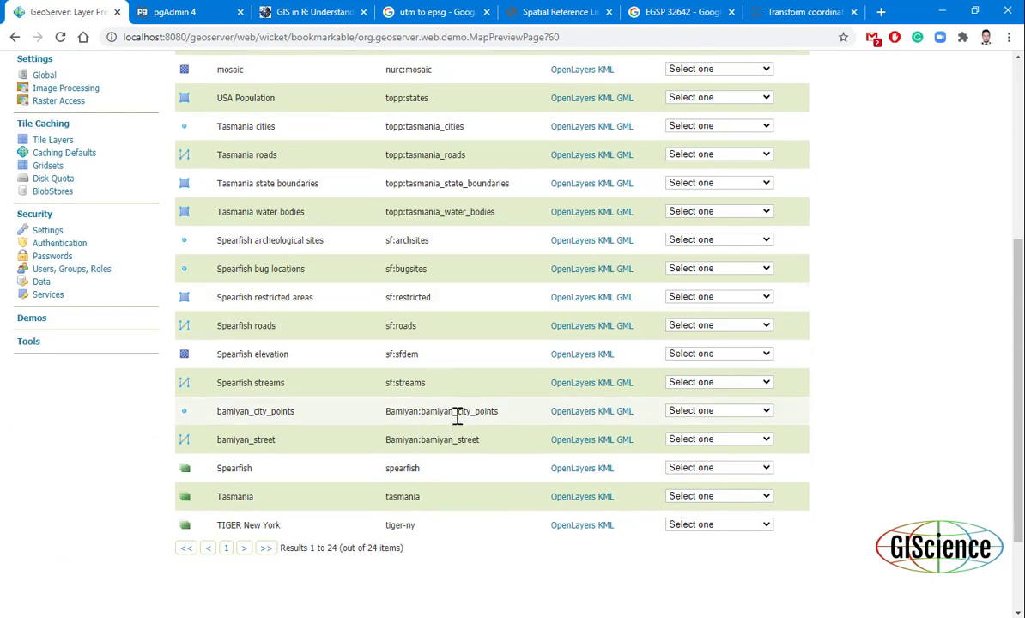
{"action": "left_click", "coordinate": [566, 441]}
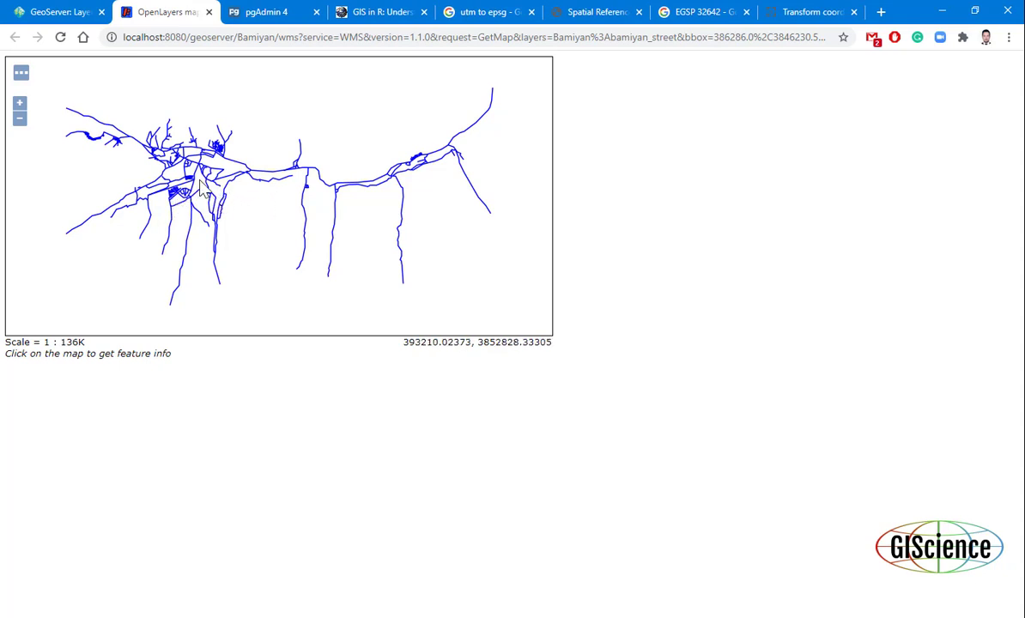
{"action": "left_click", "coordinate": [62, 14]}
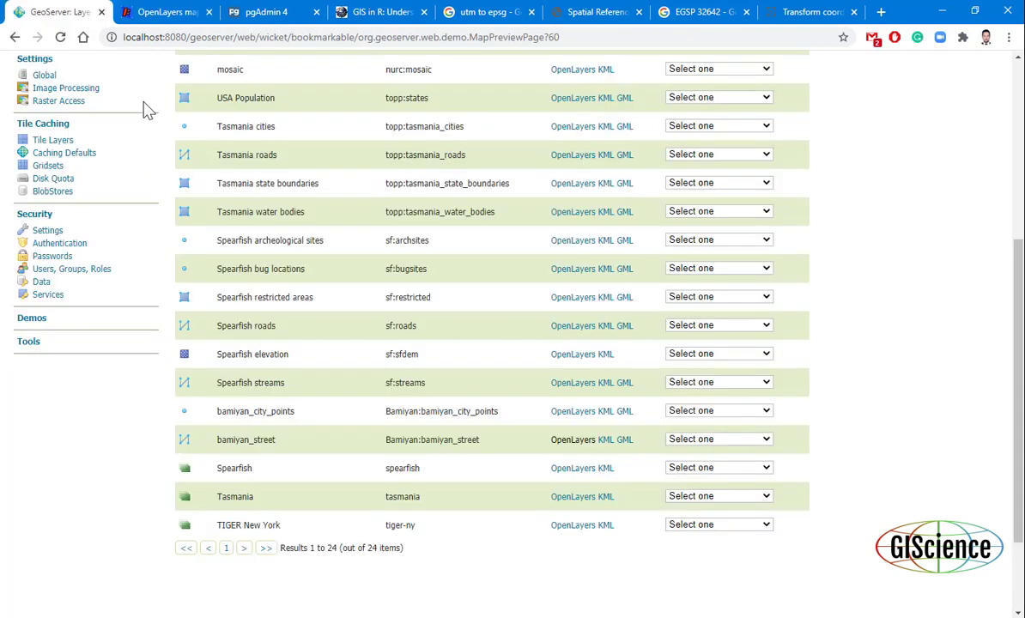
{"action": "left_click", "coordinate": [584, 416]}
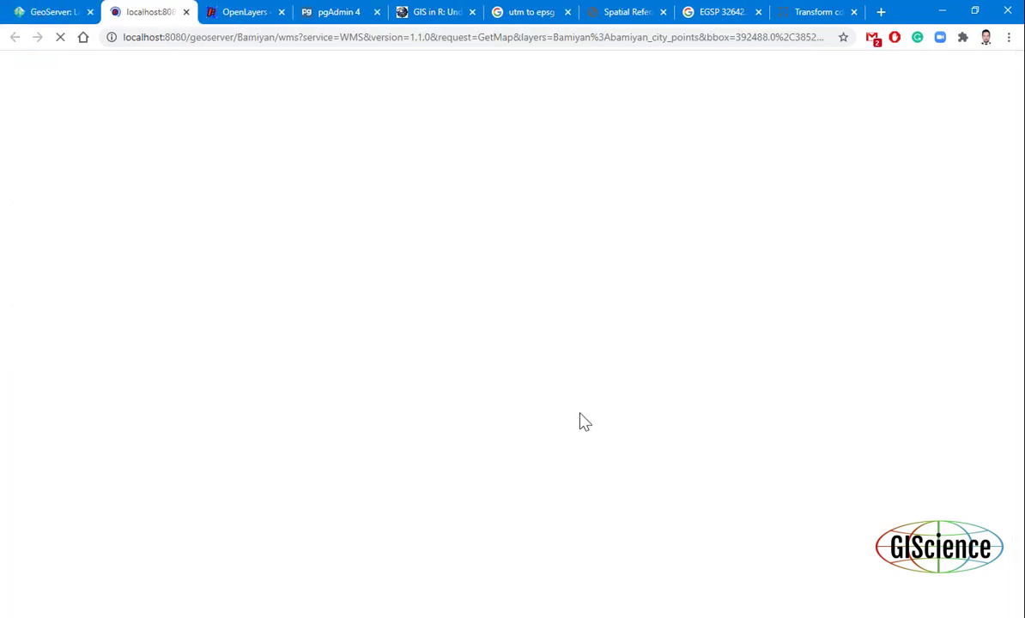